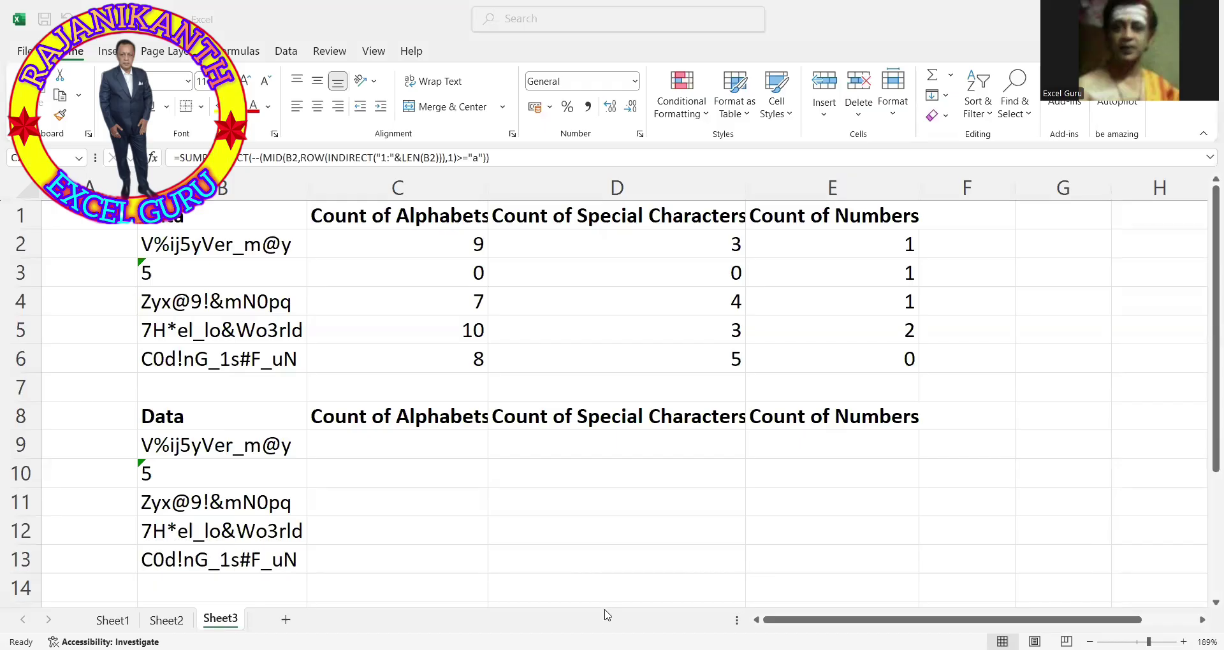
Replace the text in B2 with abc to test the letter count
left_click(231, 242)
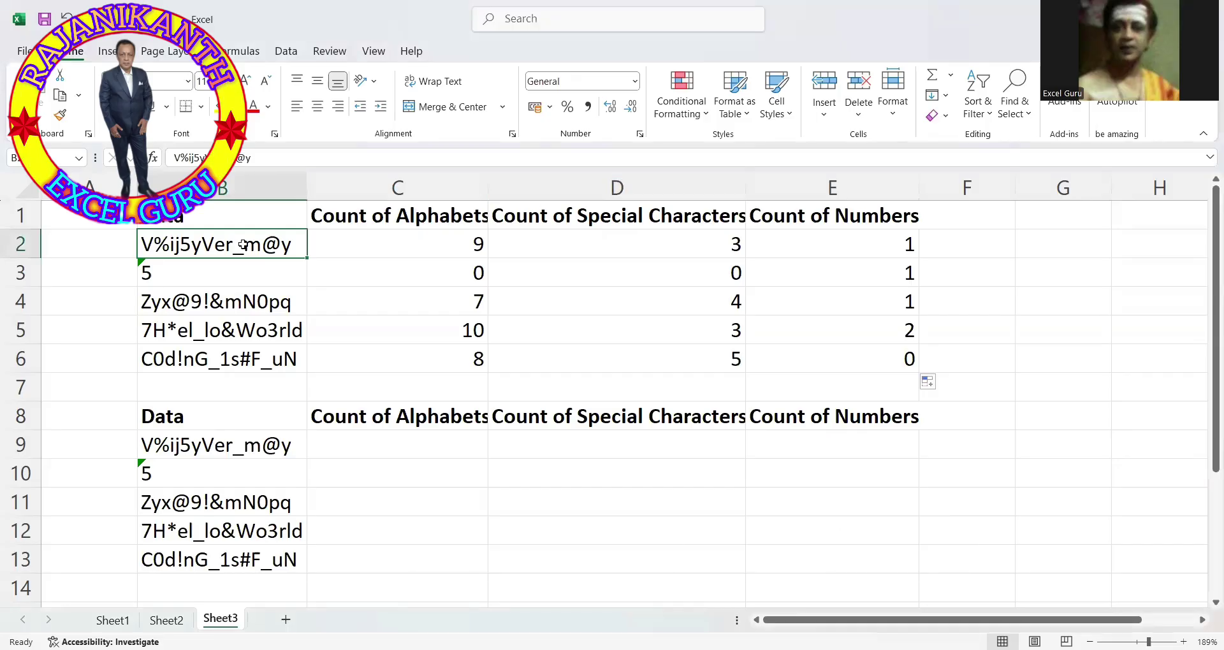
type("abc")
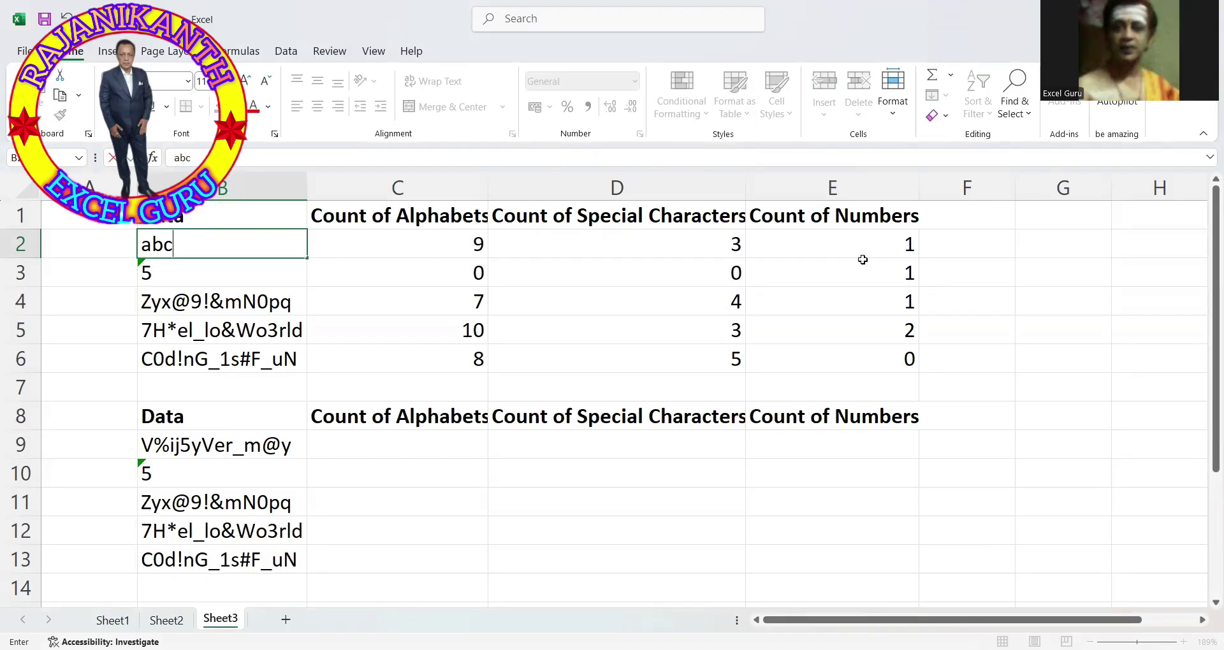
key("Return")
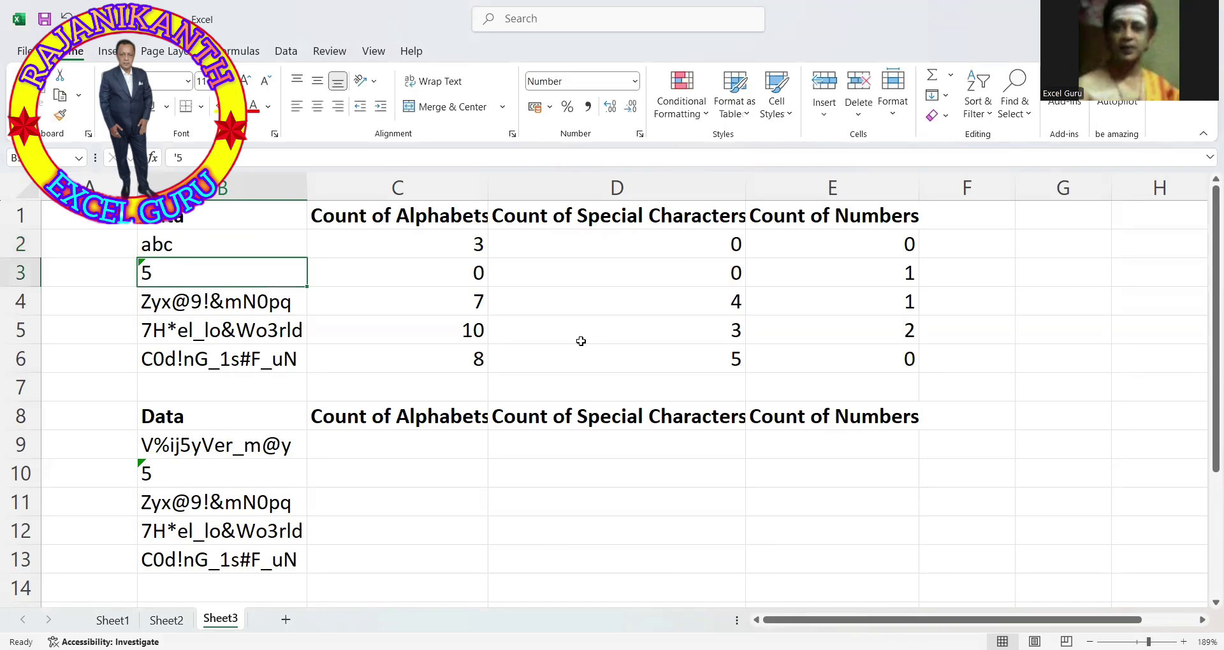
Replace the entry in B2 with 235 to test the number count
left_click(221, 240)
type("2")
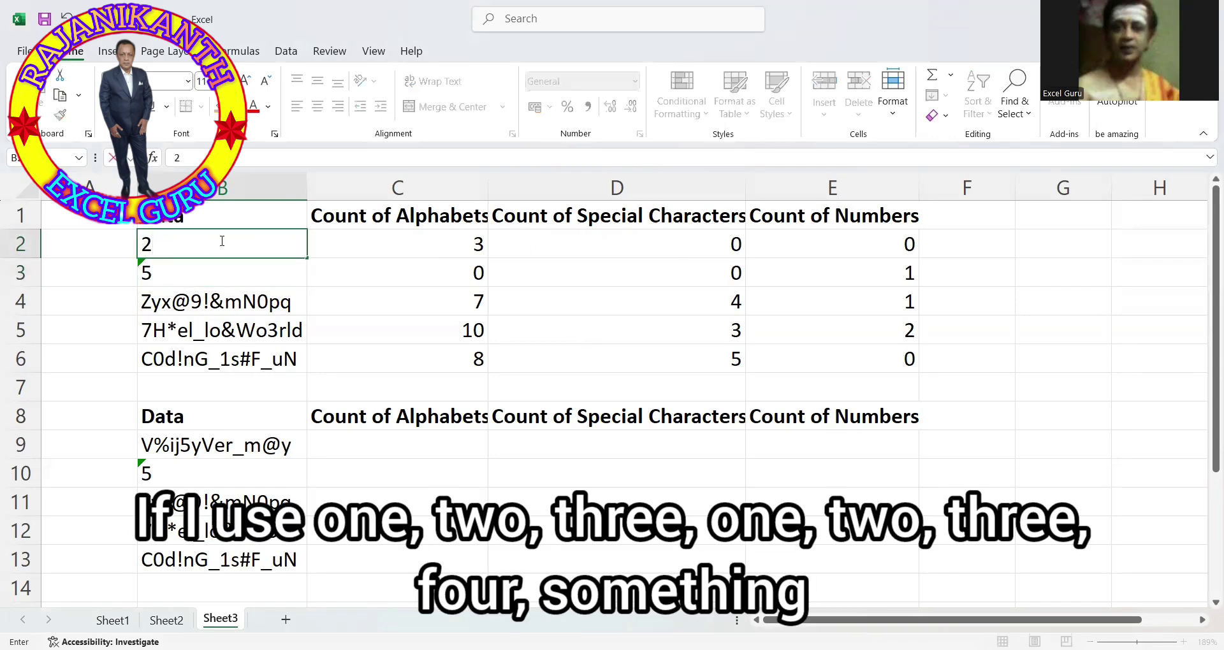
type("35")
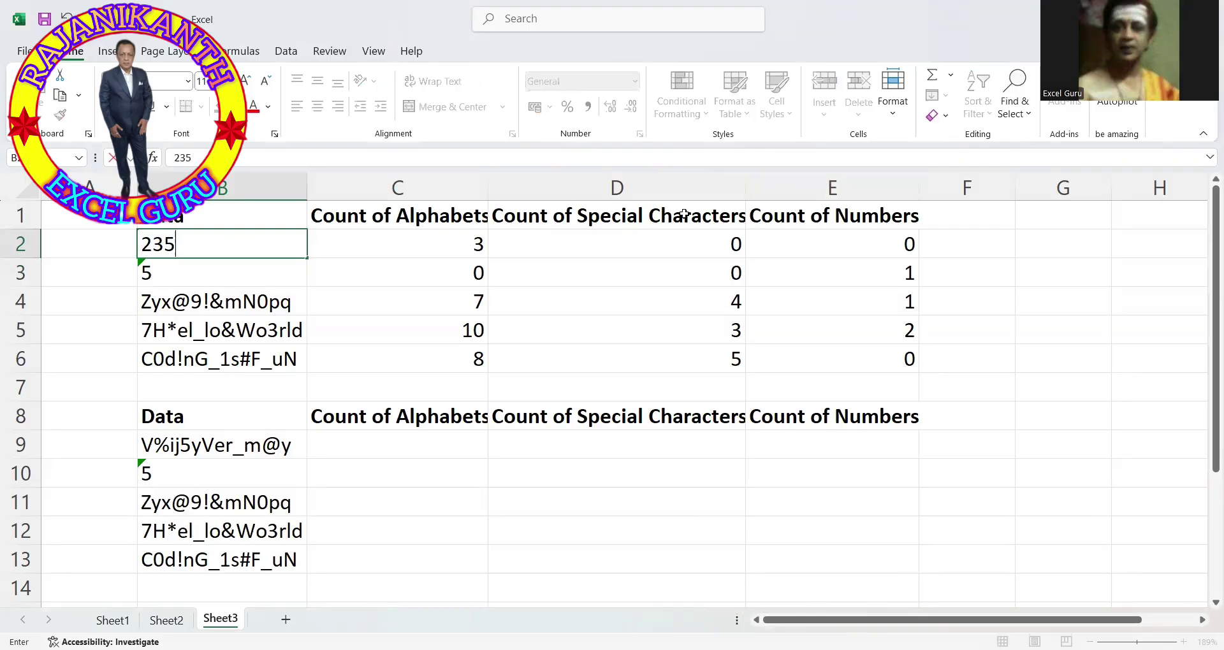
key("Return")
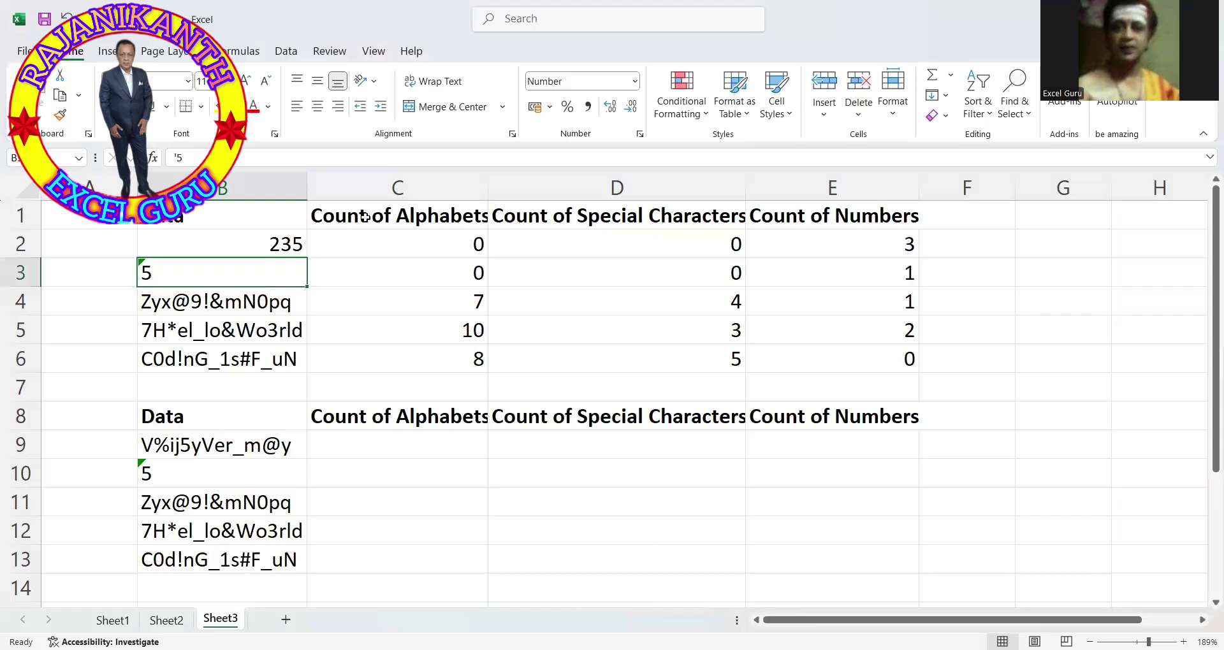
Replace the entry in B2 with &&&& to test the special character count
left_click(272, 249)
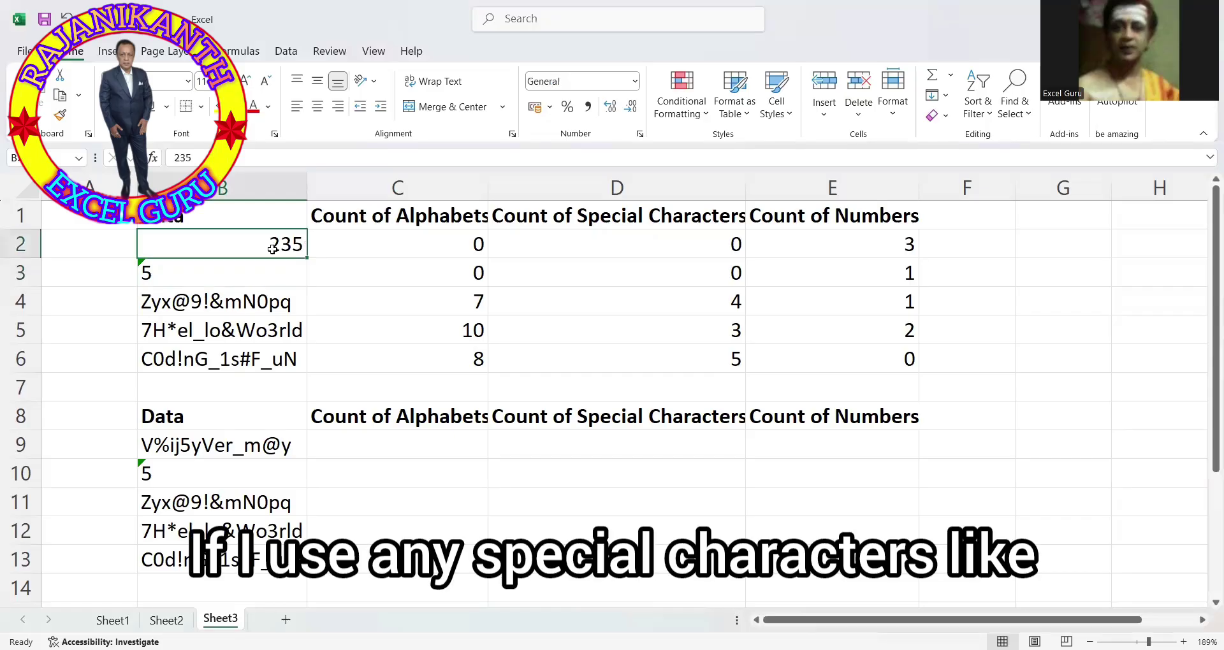
type("&&&")
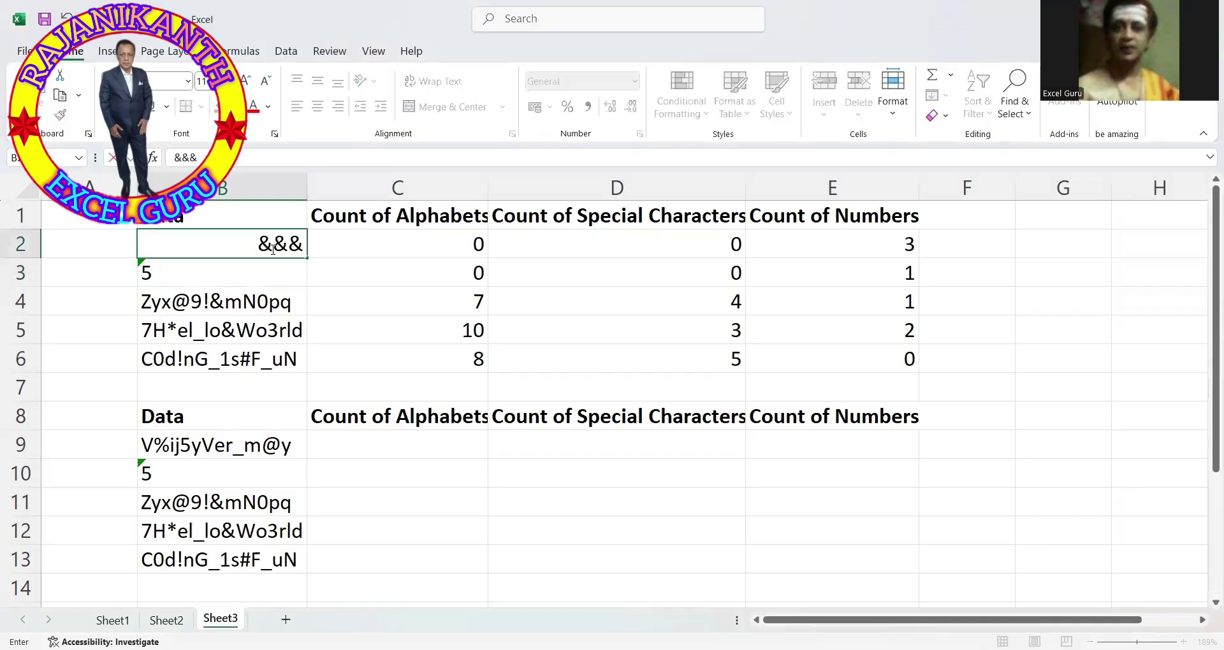
type("&")
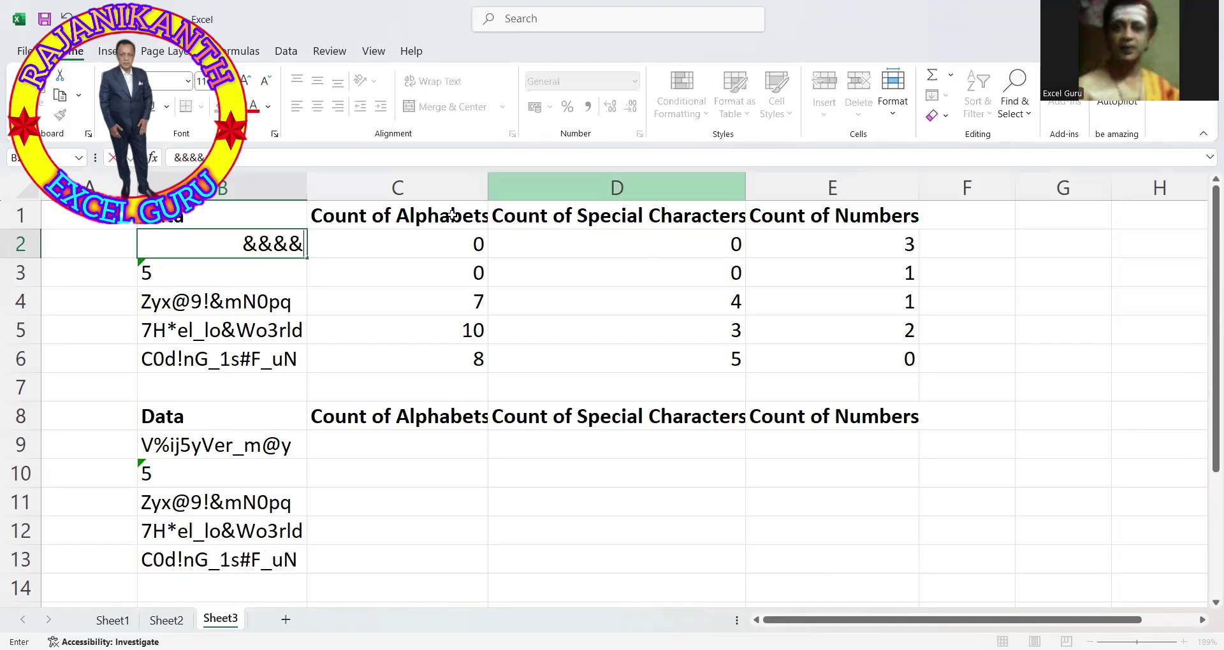
key("Return")
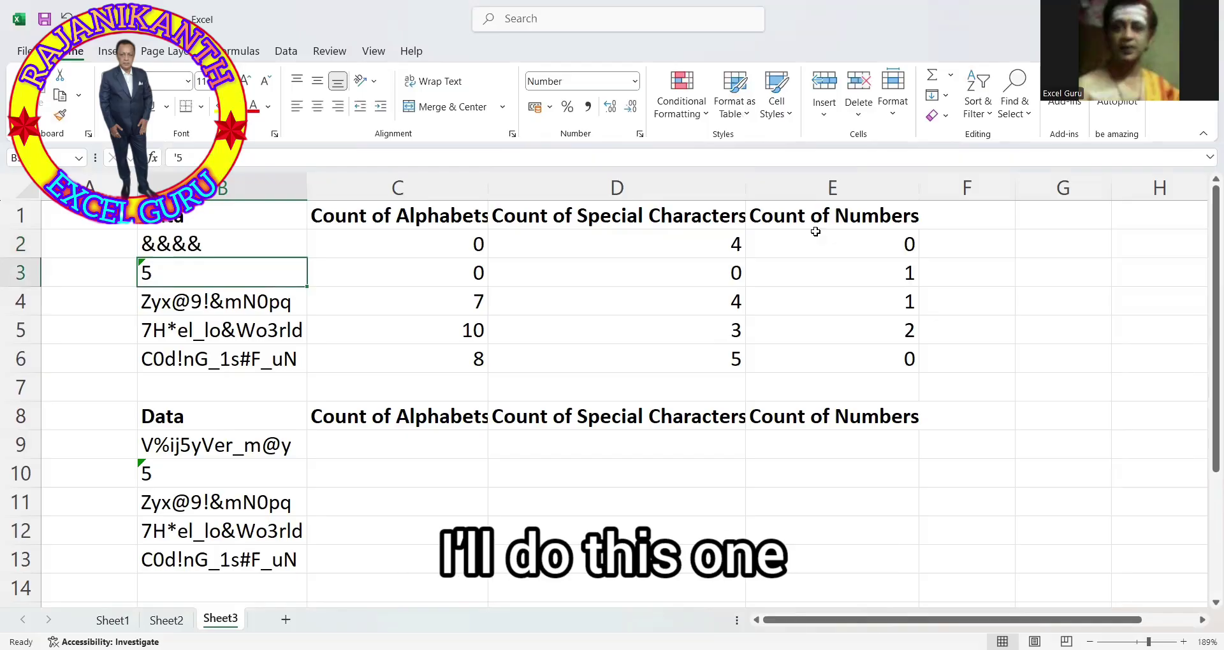
Build =MID(B9,ROW(INDIRECT("1:"&LEN(B9))),1) in C9 to split B9 into single characters, and preview its evaluated array
left_click(428, 448)
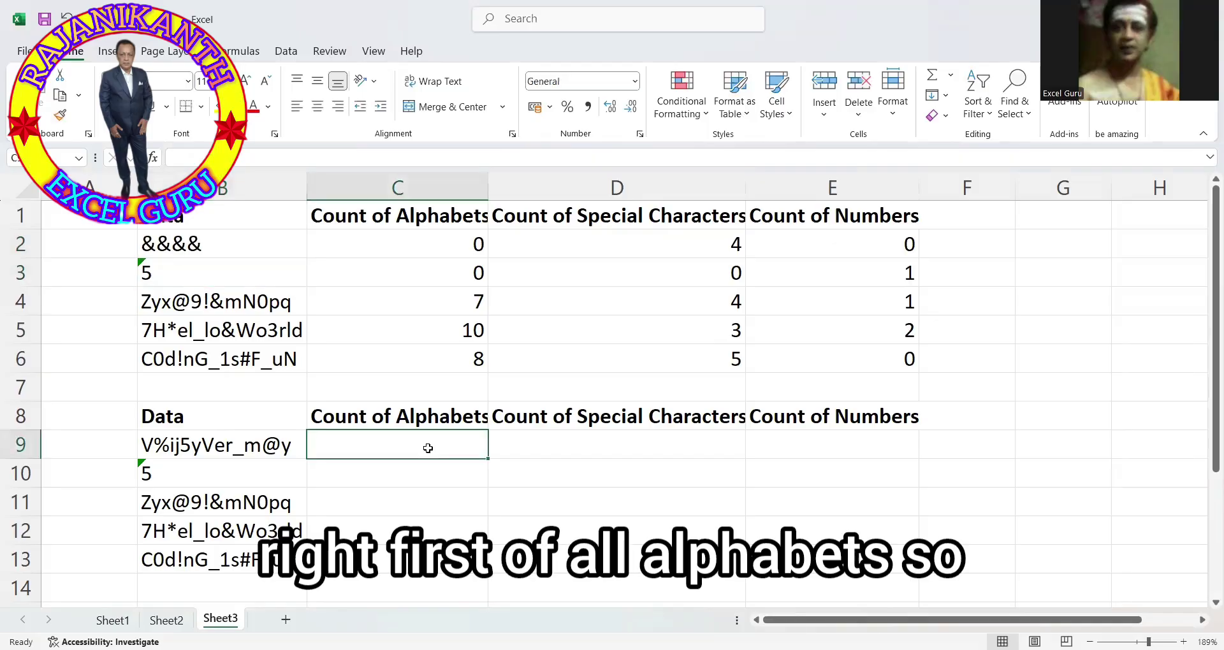
type("=")
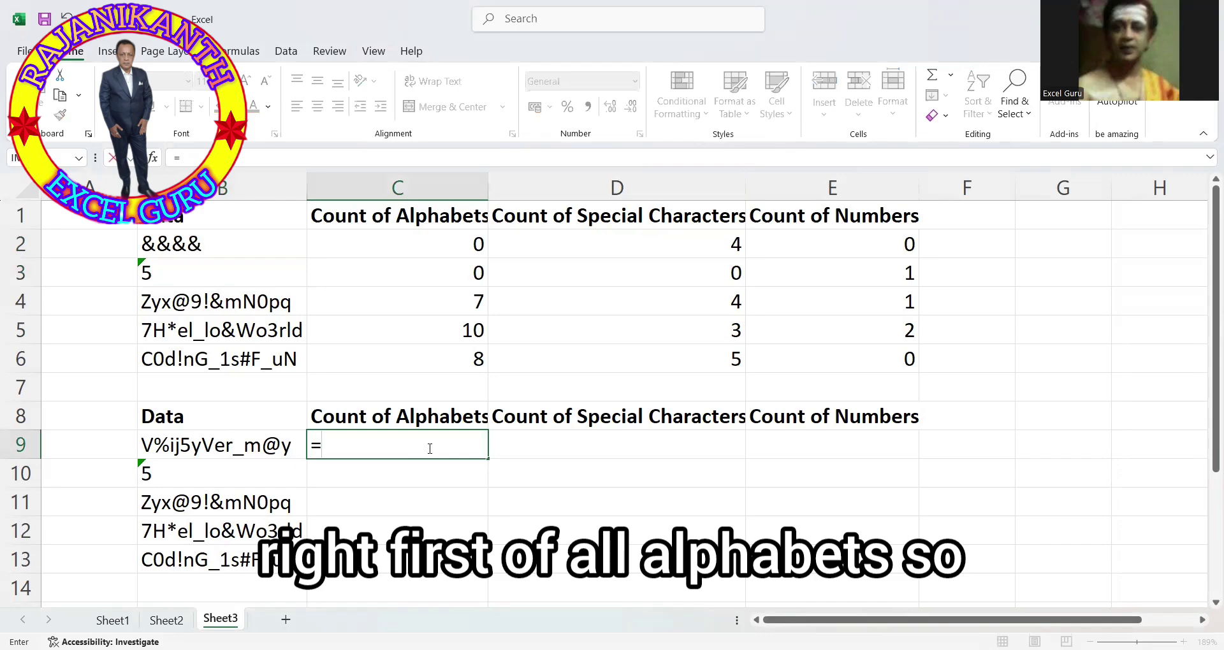
type("MID(")
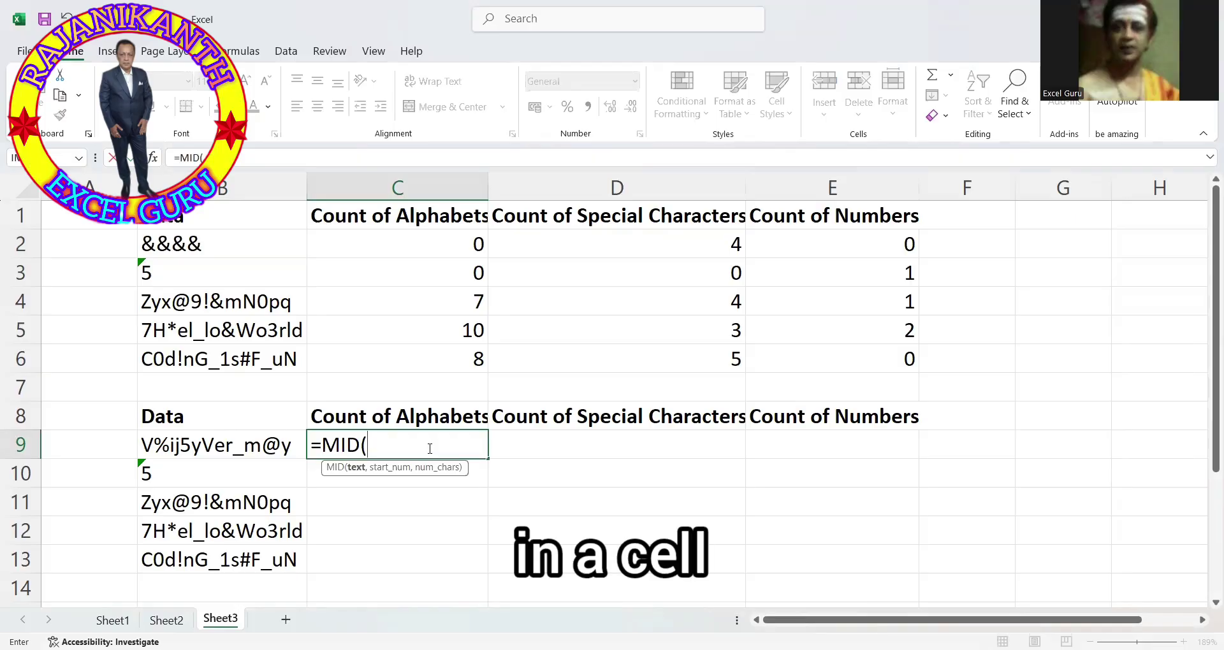
left_click(258, 445)
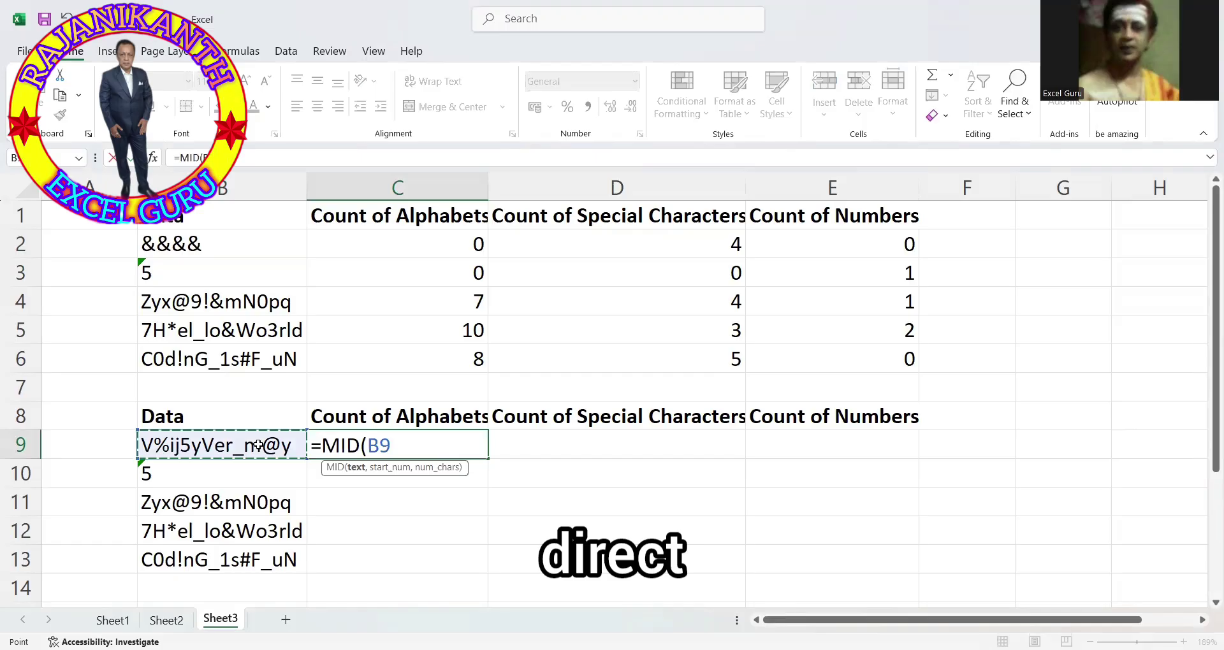
type(",ROW(INDIRECT(\"1:\"&")
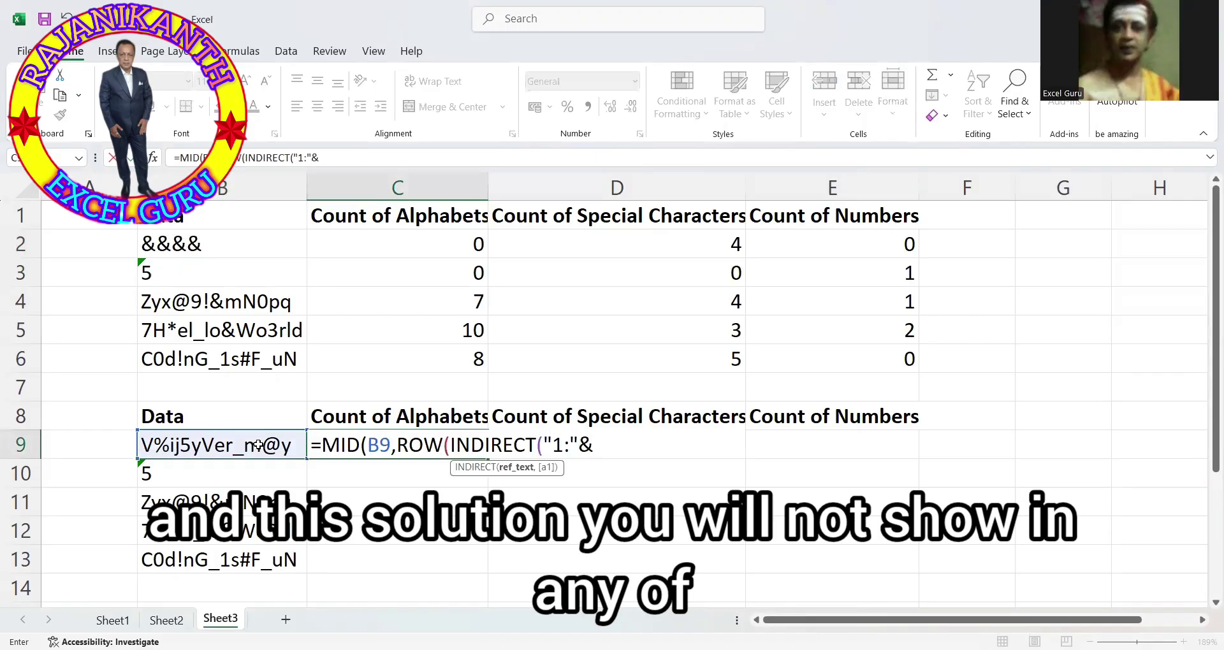
type("LEN(")
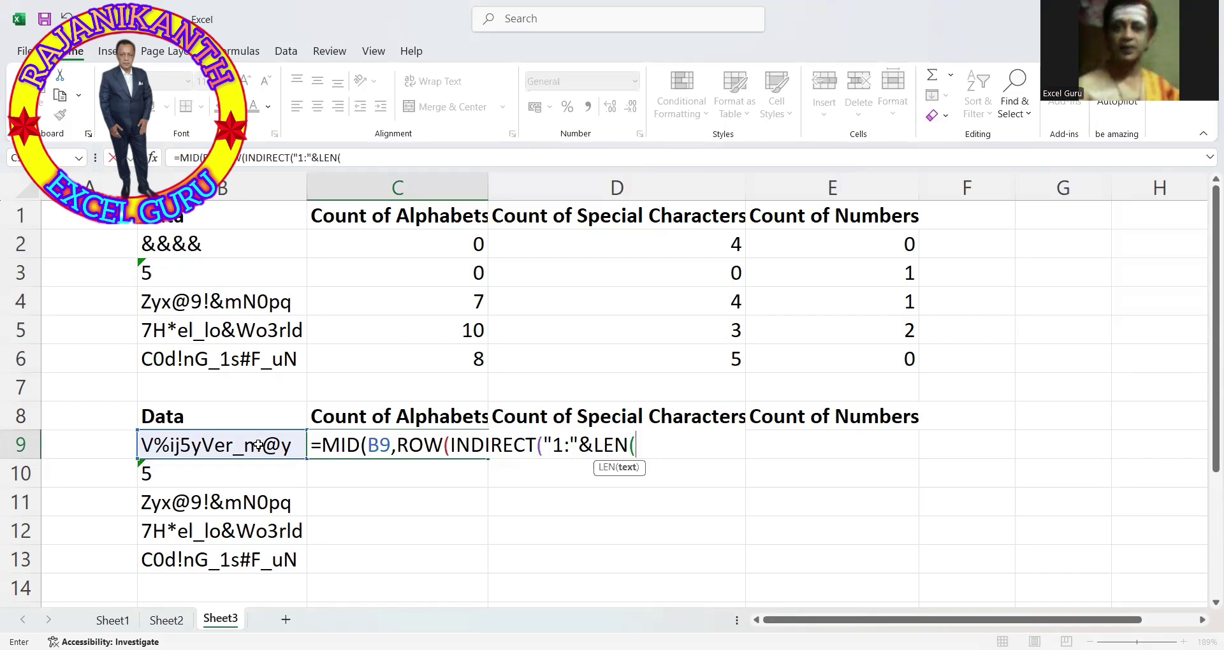
left_click(258, 445)
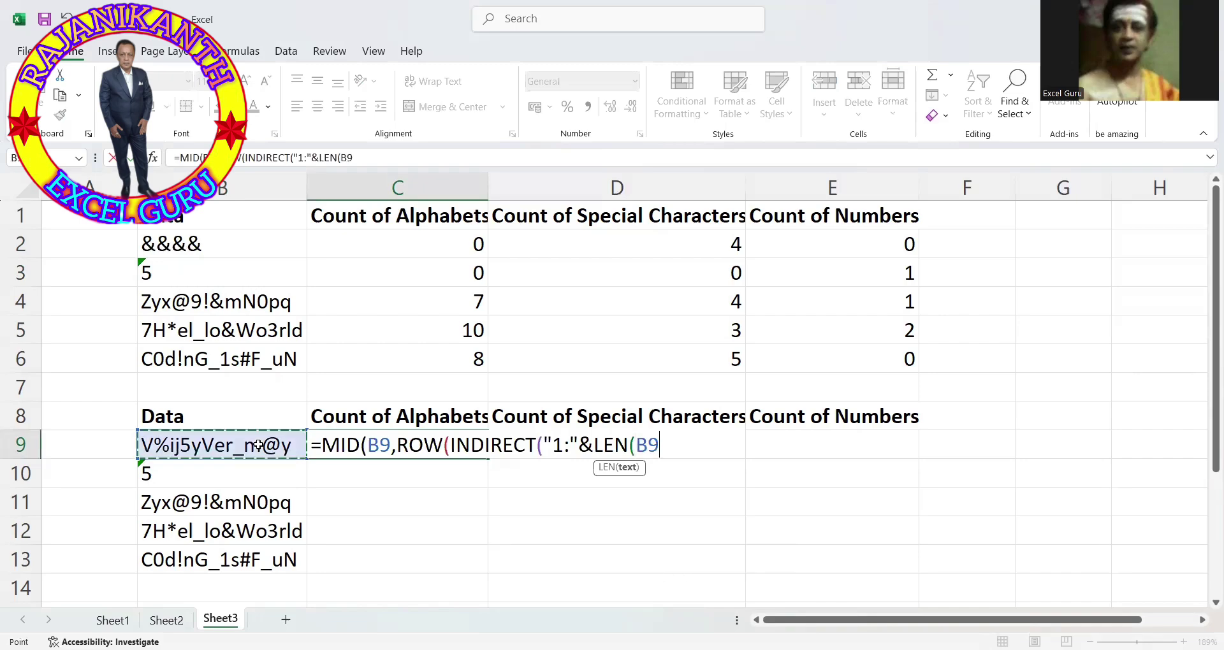
type("))),1")
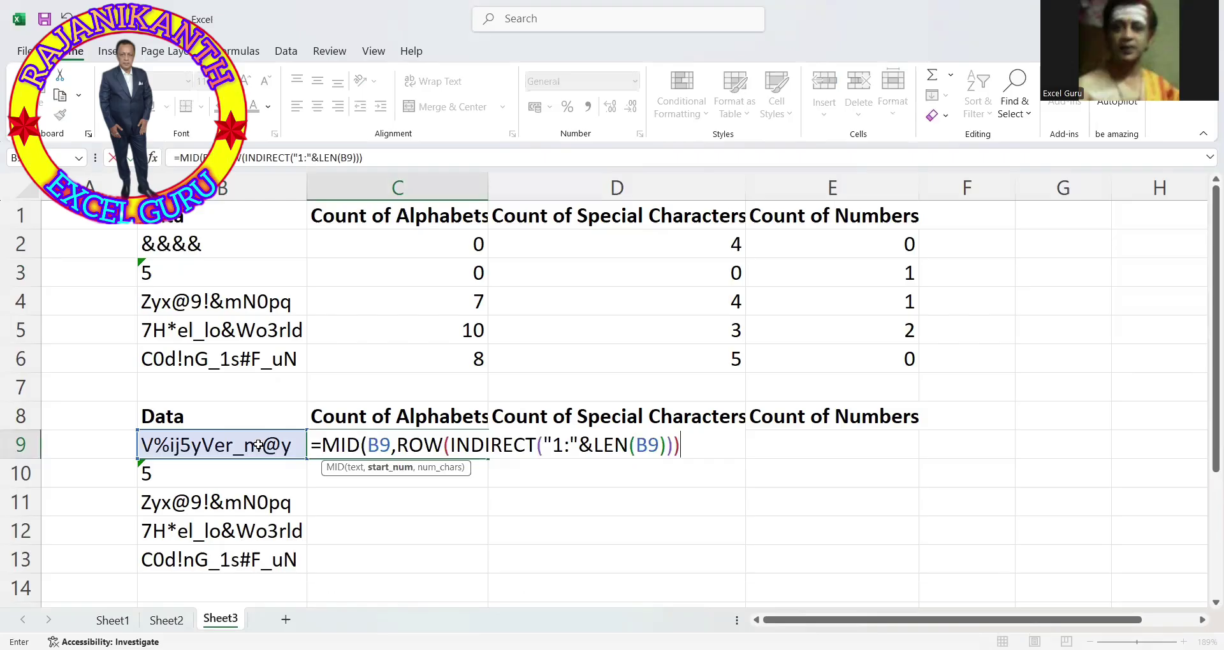
type(")")
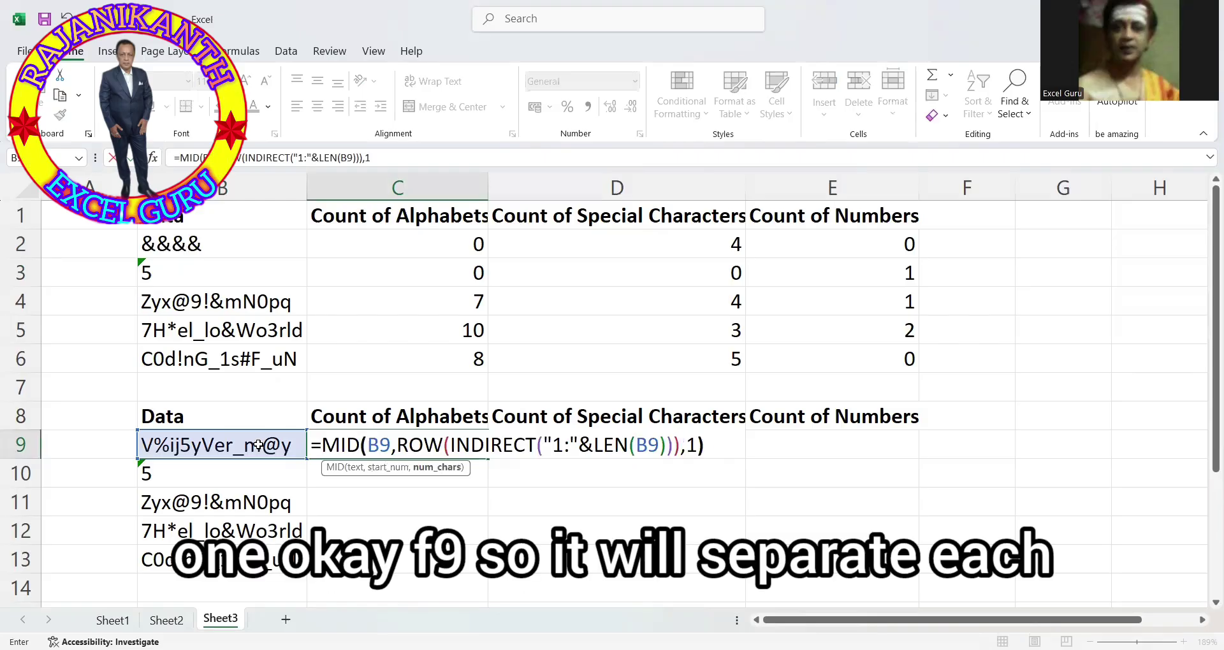
key("F9")
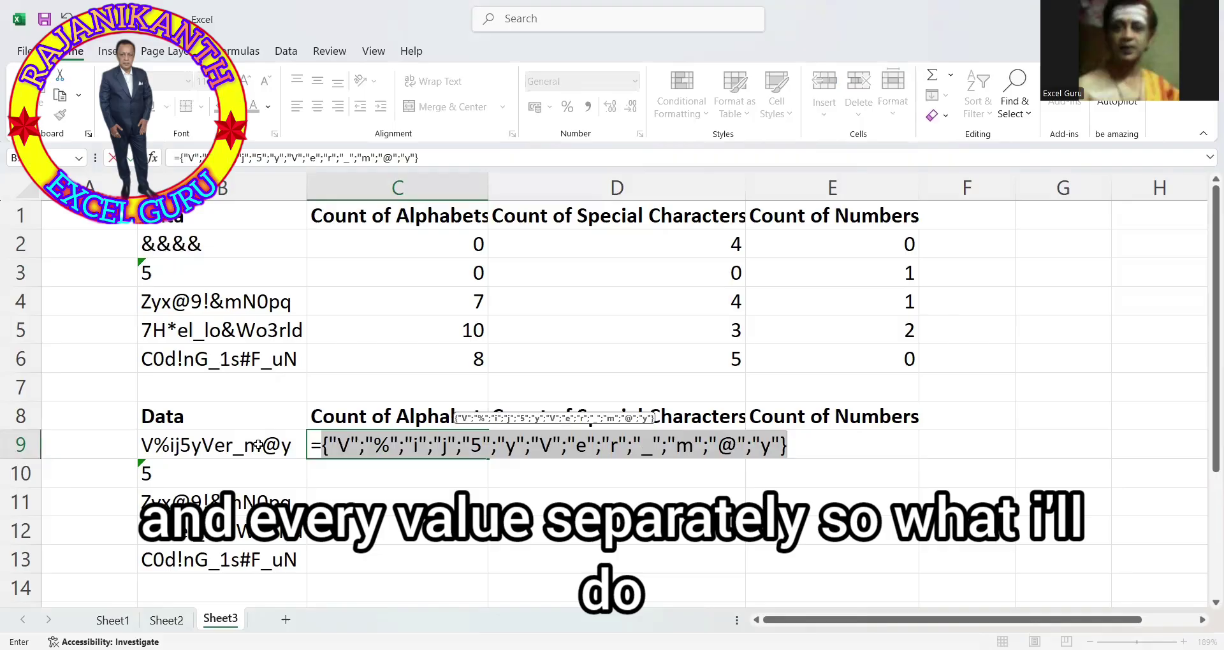
key("ctrl+z")
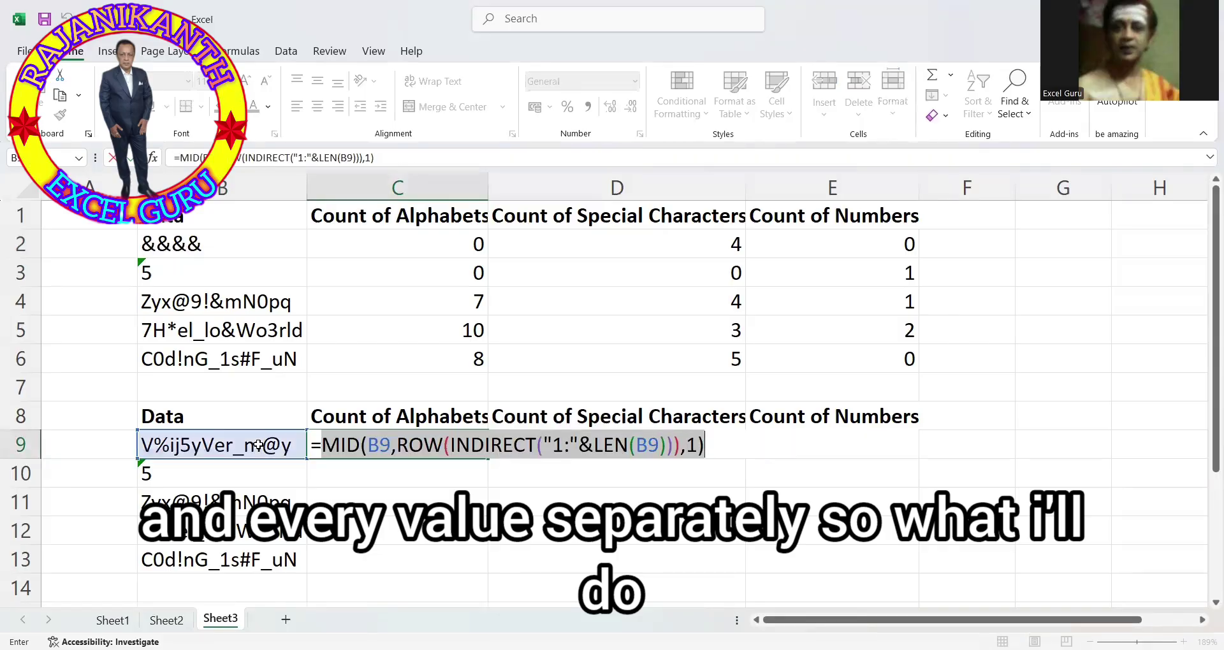
Enclose the MID expression in C9 in parentheses with the comparison >="a", and preview the resulting array
left_click(324, 445)
type("(")
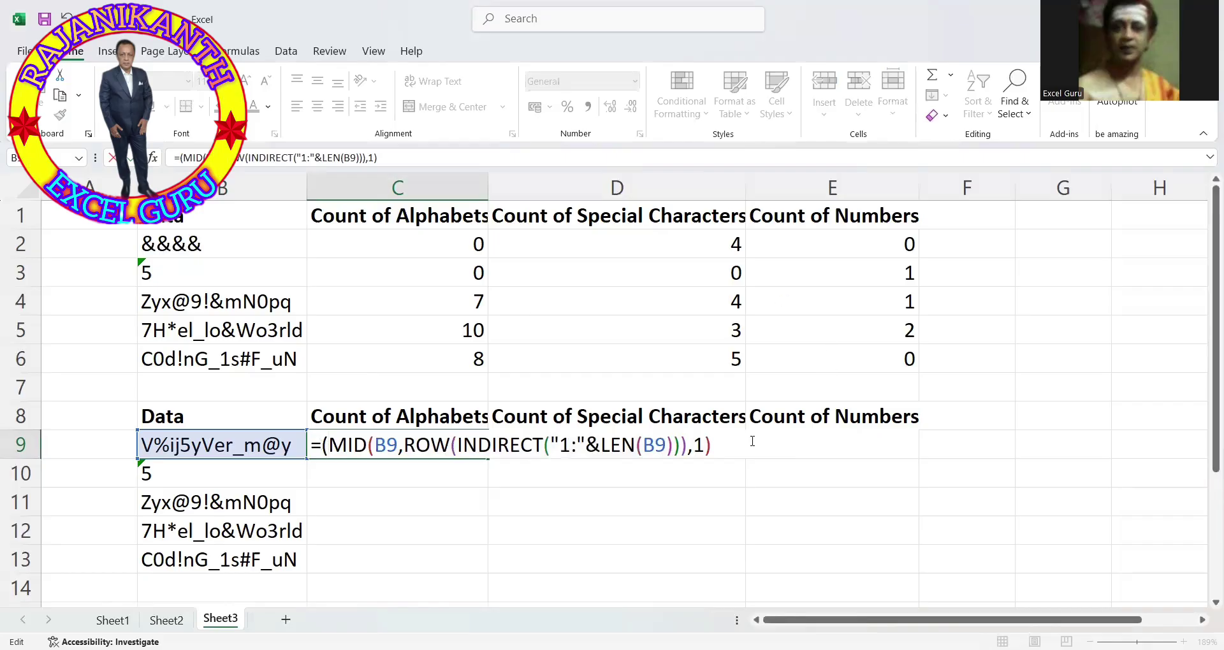
left_click(727, 439)
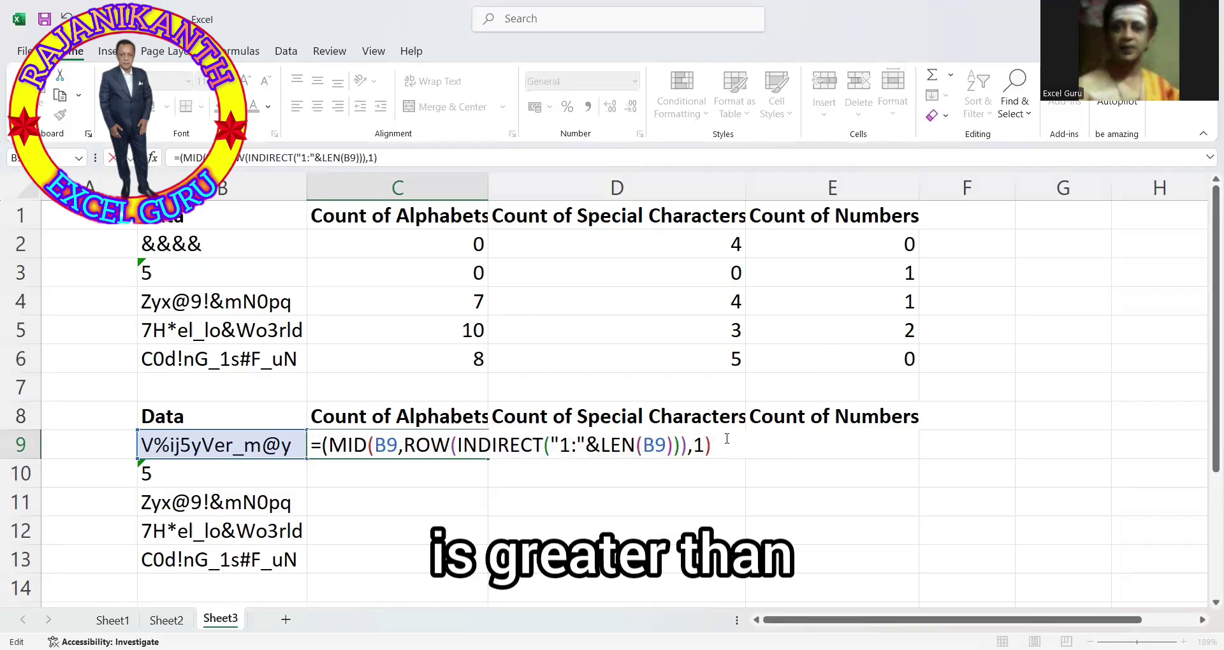
type(">=\"")
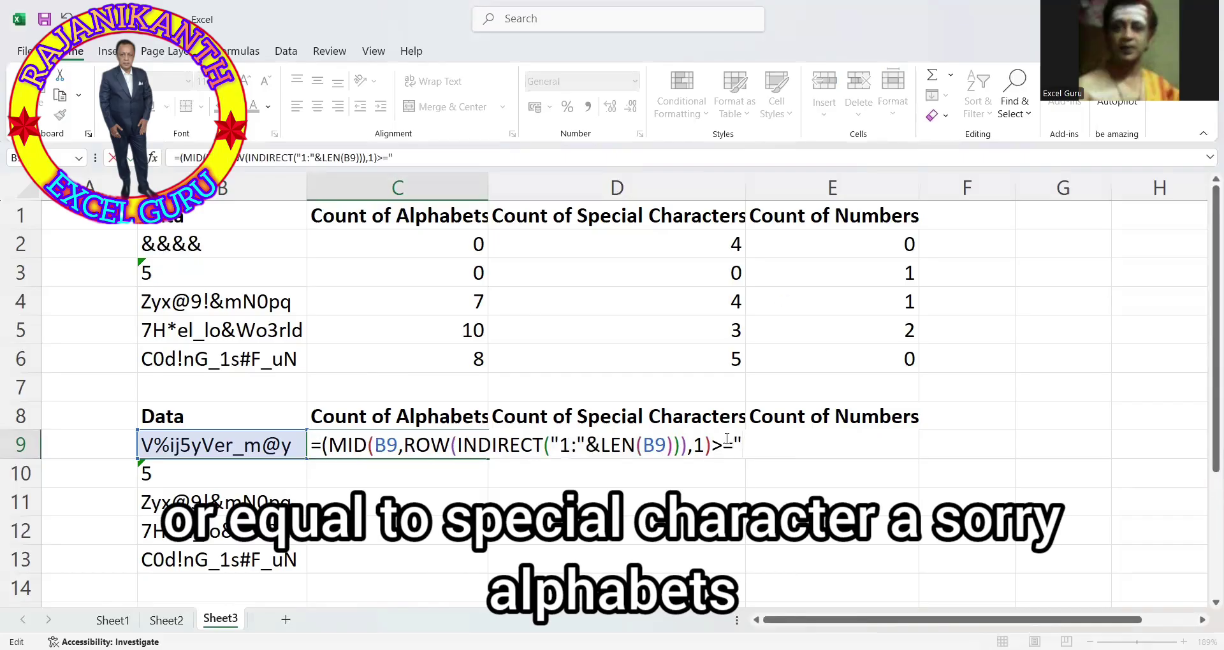
type("a\")")
key("F9")
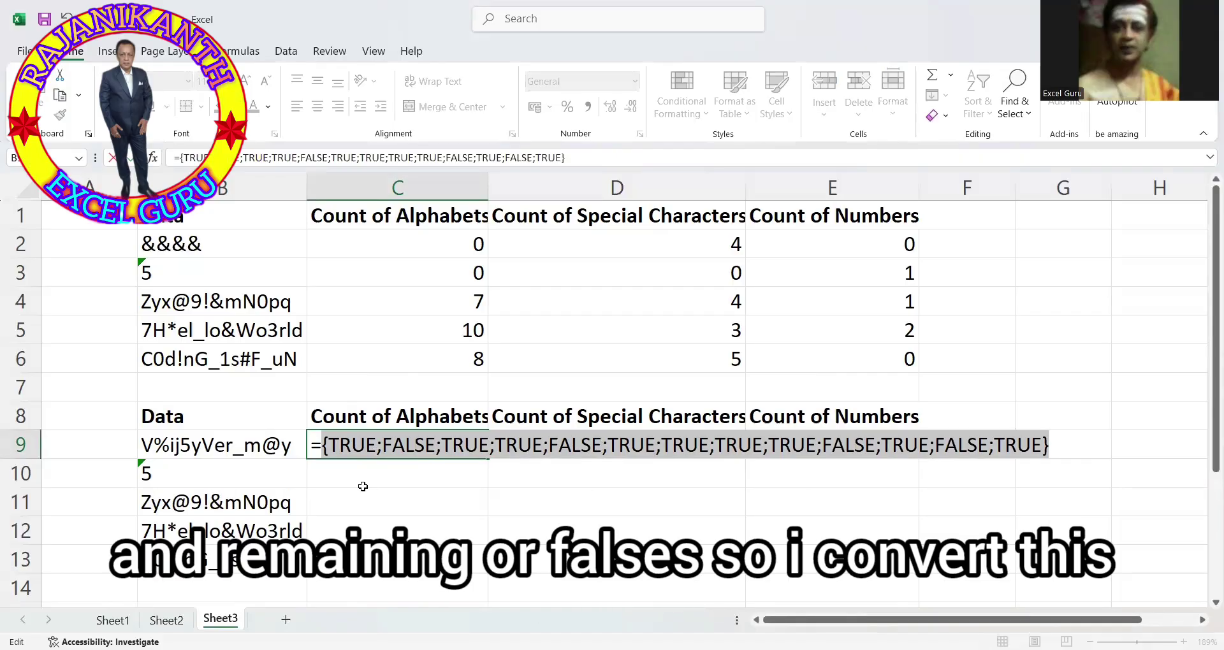
key("ctrl+z")
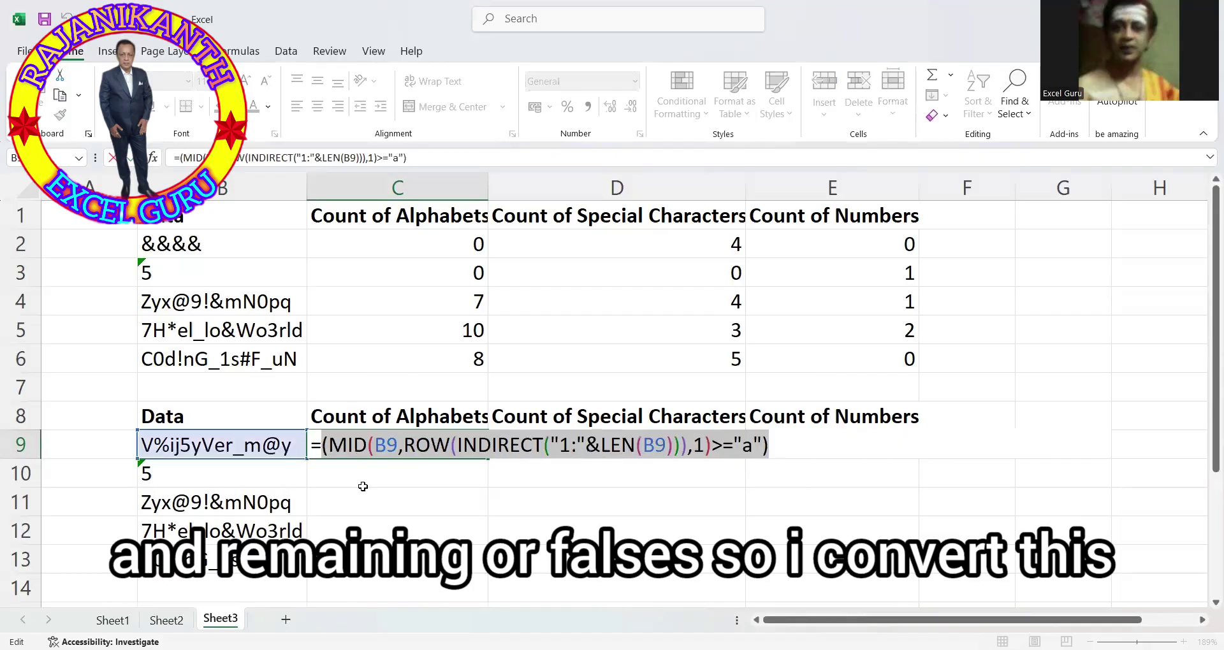
Put a double negative (--) before the parenthesised comparison in C9 to convert it to numbers, and preview the array
left_click(319, 445)
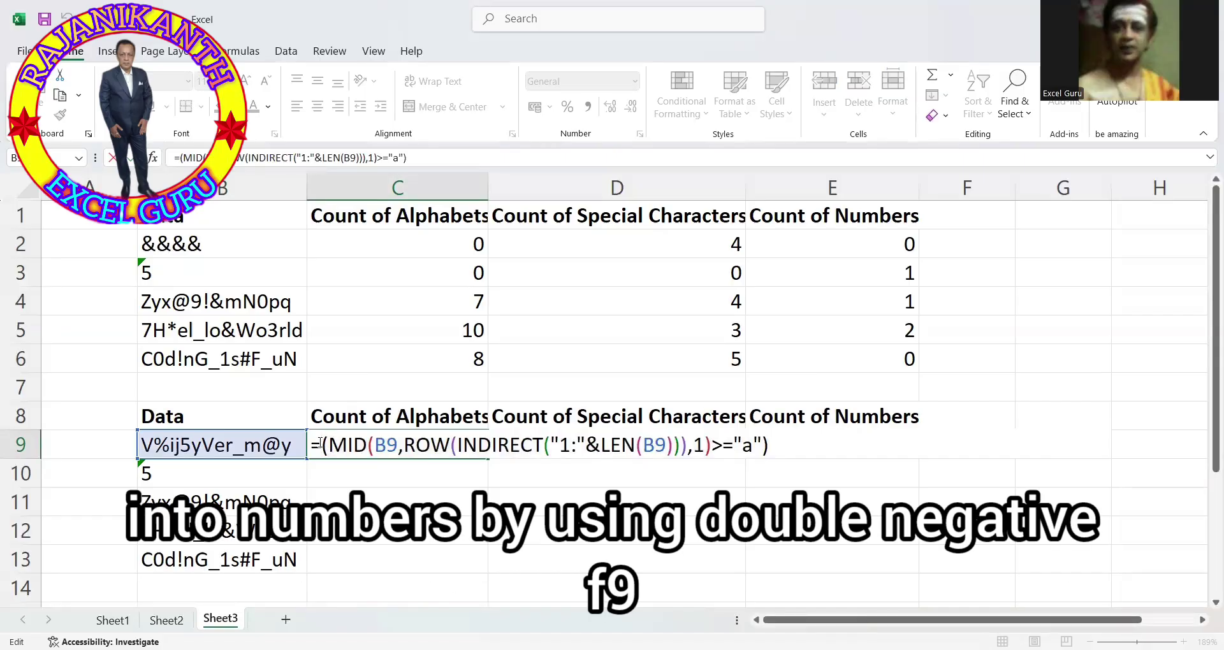
type("--")
key("shift+End")
key("F9")
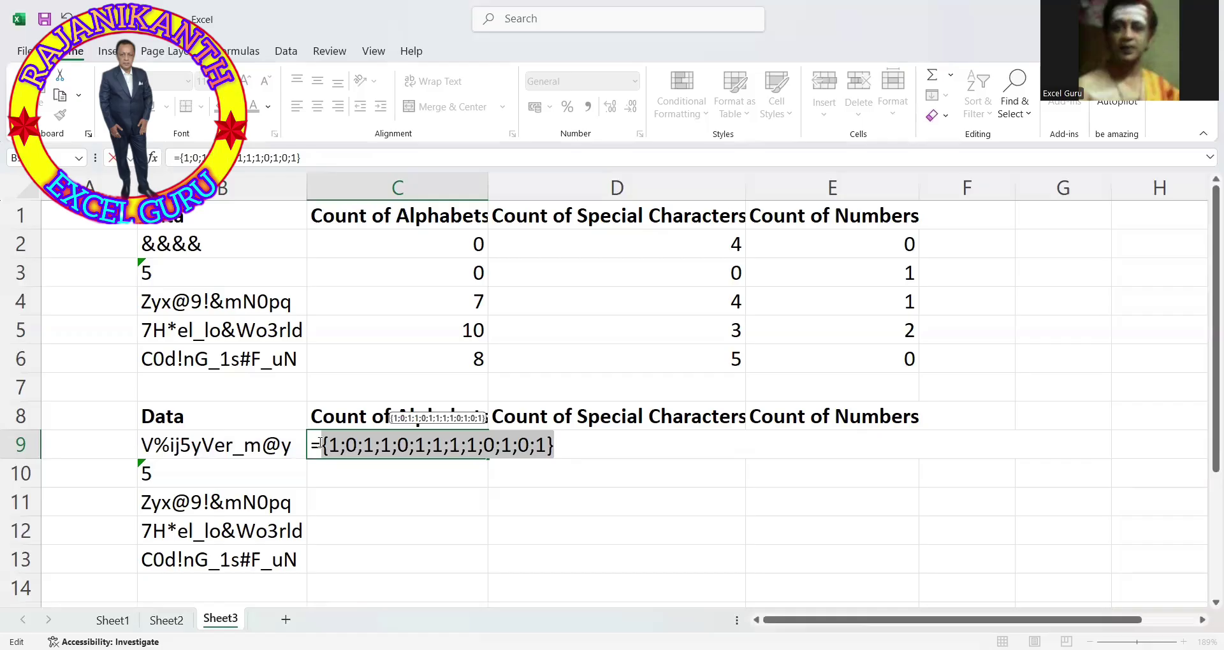
key("ctrl+z")
Wrap the whole C9 expression in SUMPRODUCT and enter the finished alphabet-count formula
left_click(320, 445)
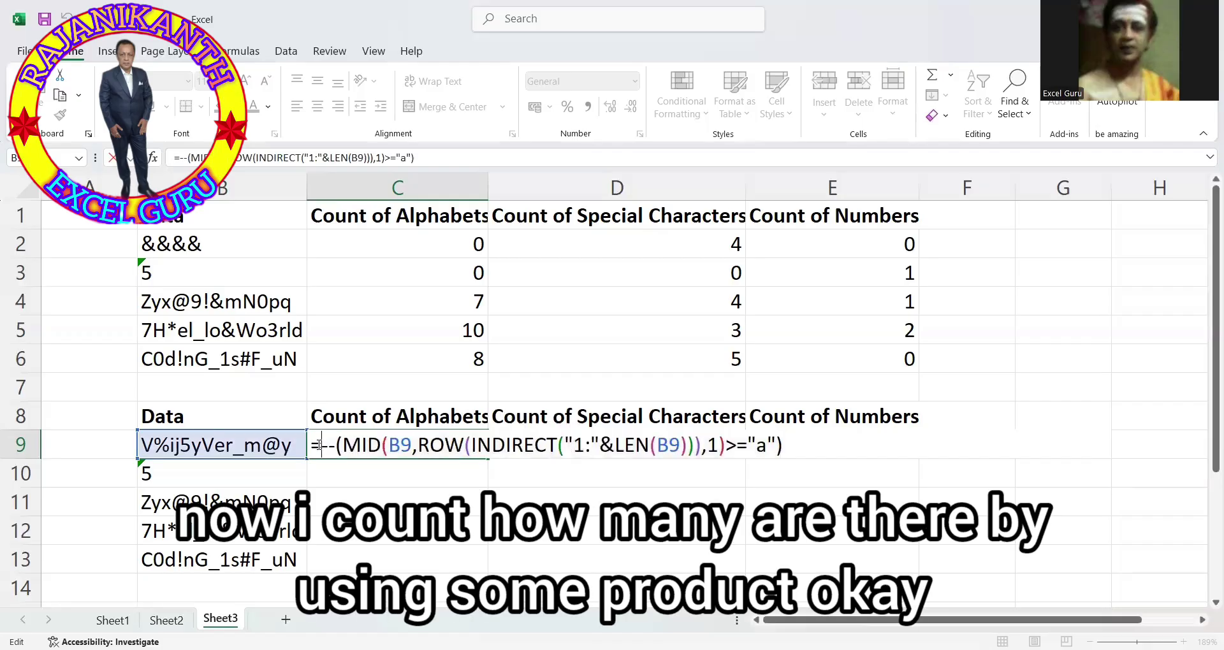
key("Tab")
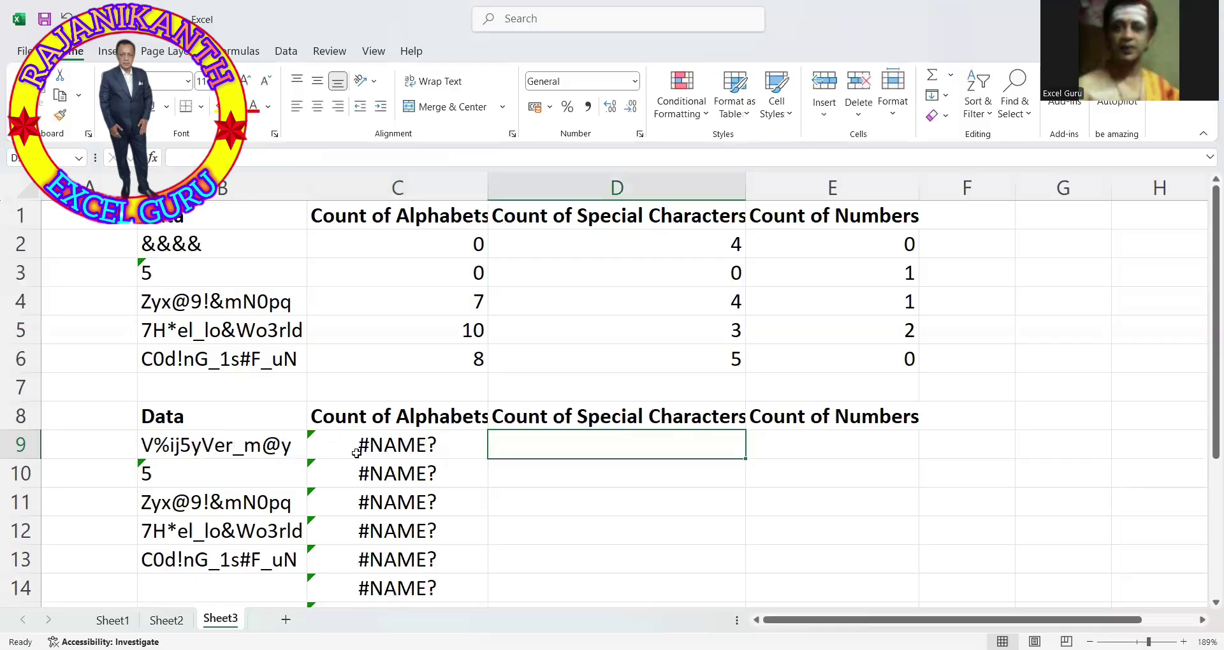
left_click(389, 445)
double_click(391, 445)
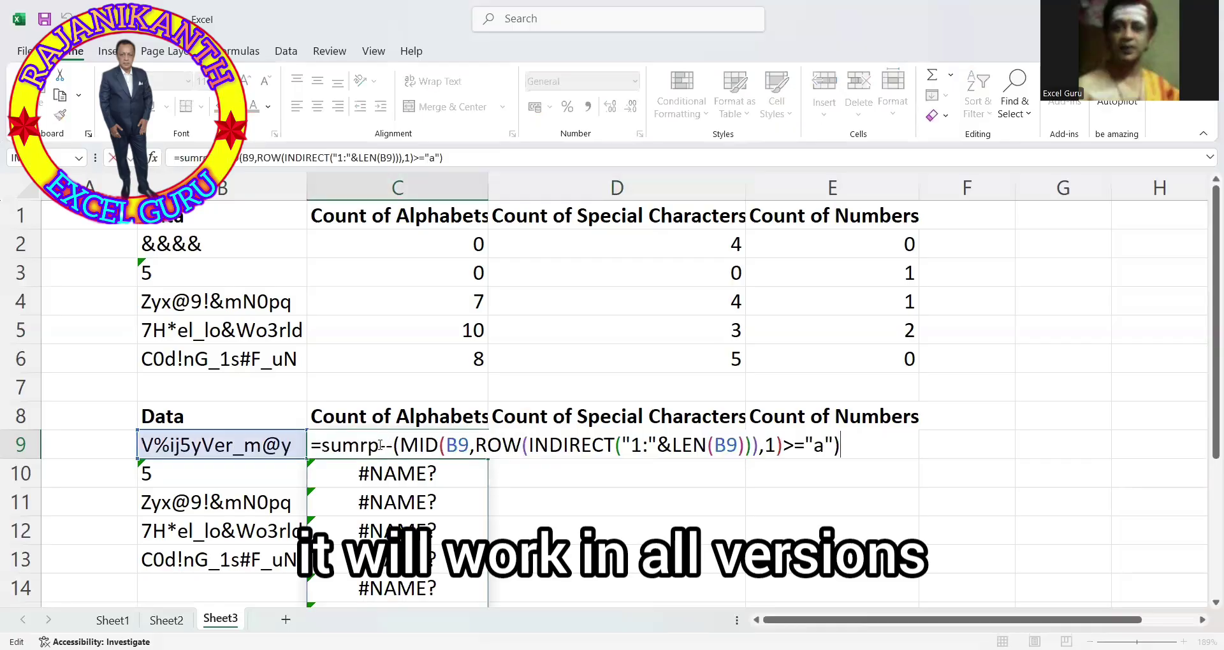
key("BackSpace")
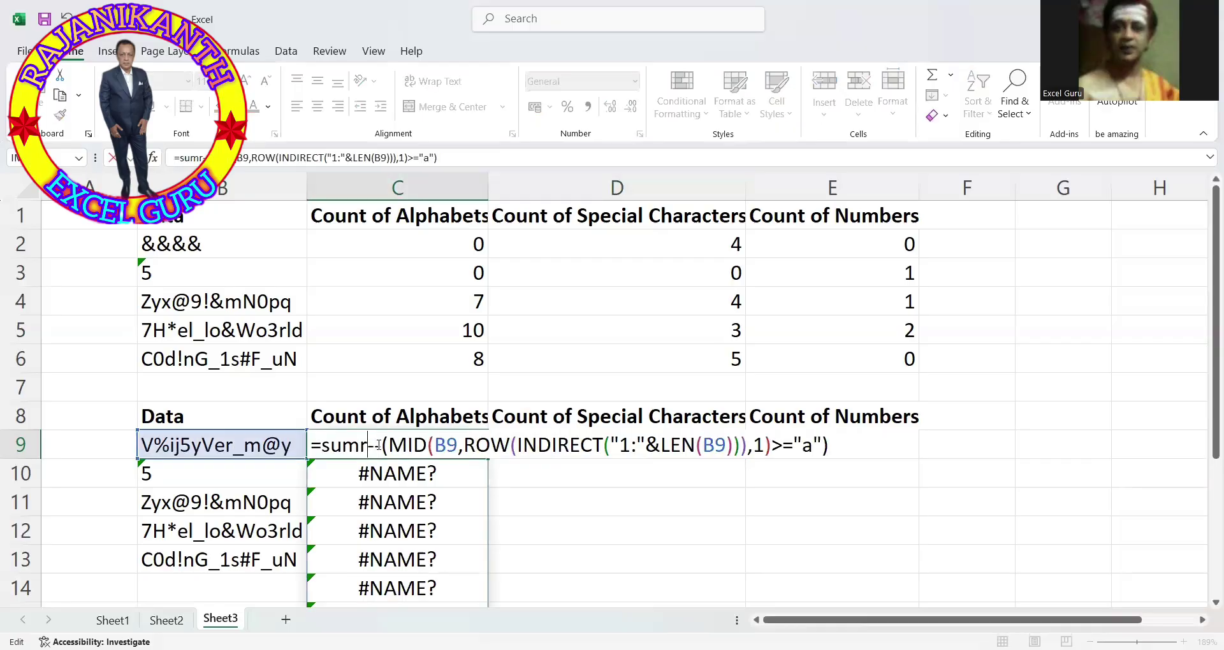
key("BackSpace")
type("pr")
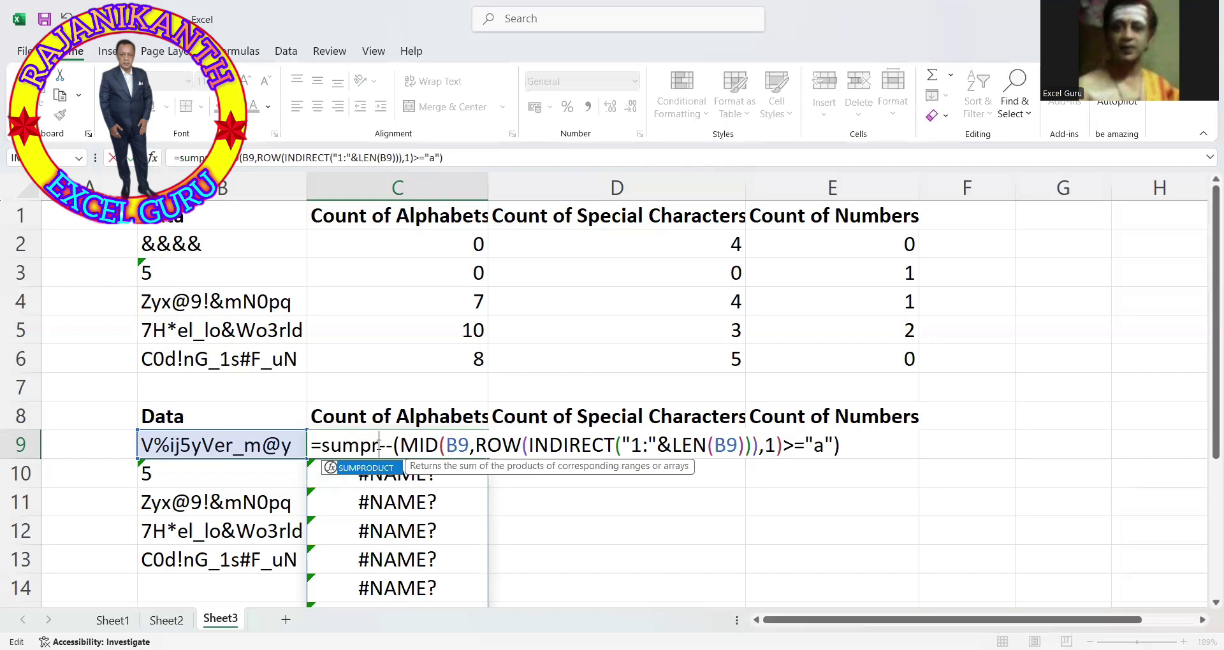
key("Tab")
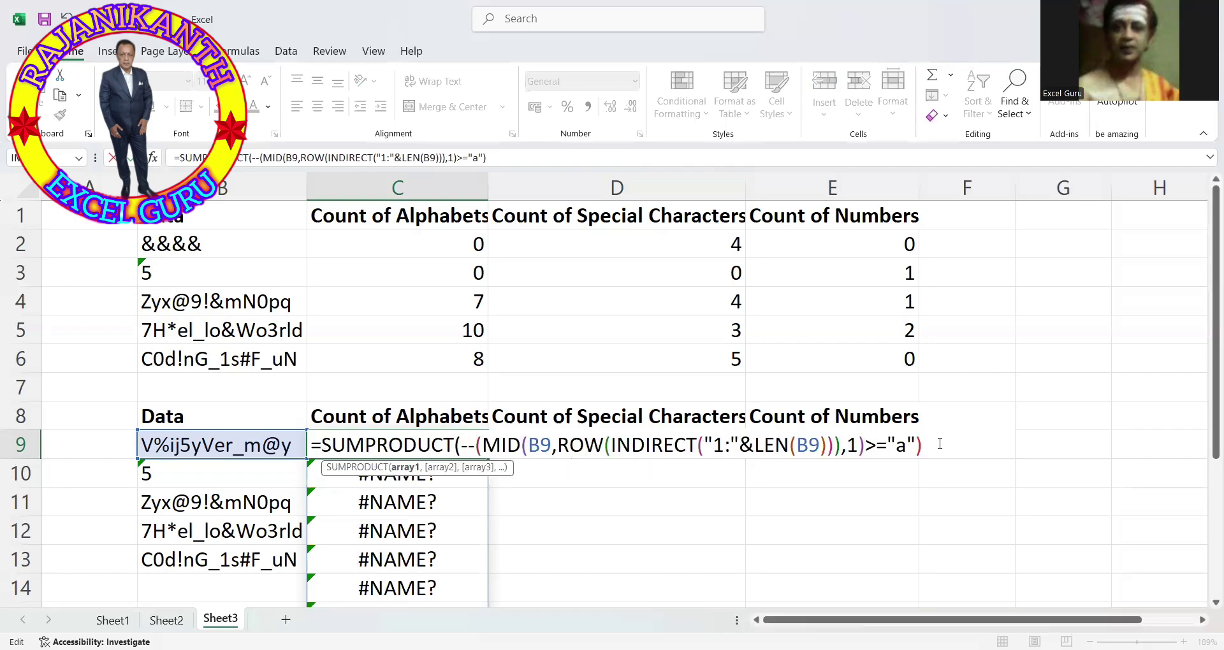
type(")")
key("Return")
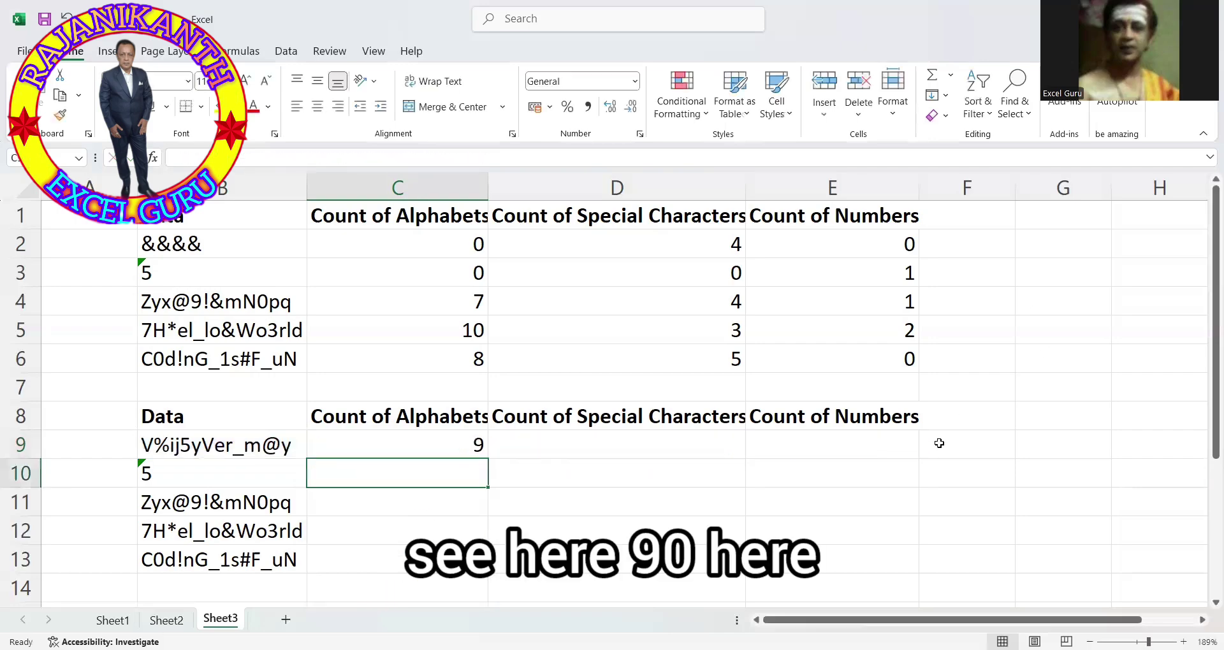
Fill the alphabet-count formula from C9 down through C13
left_click(446, 446)
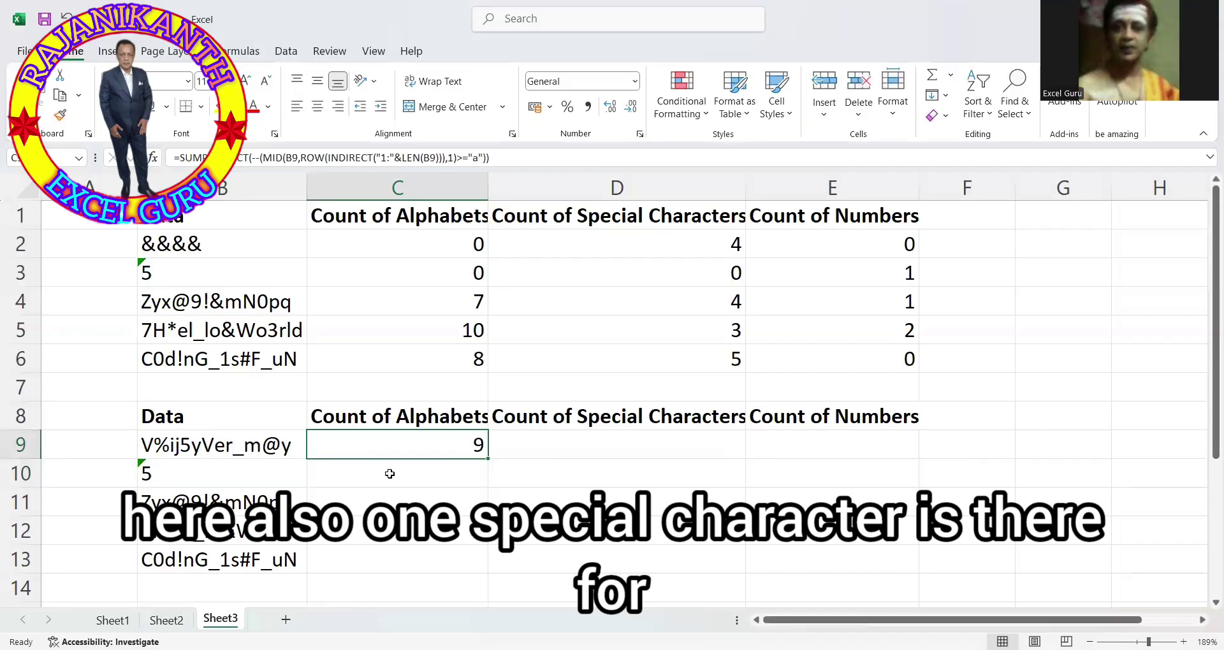
double_click(488, 460)
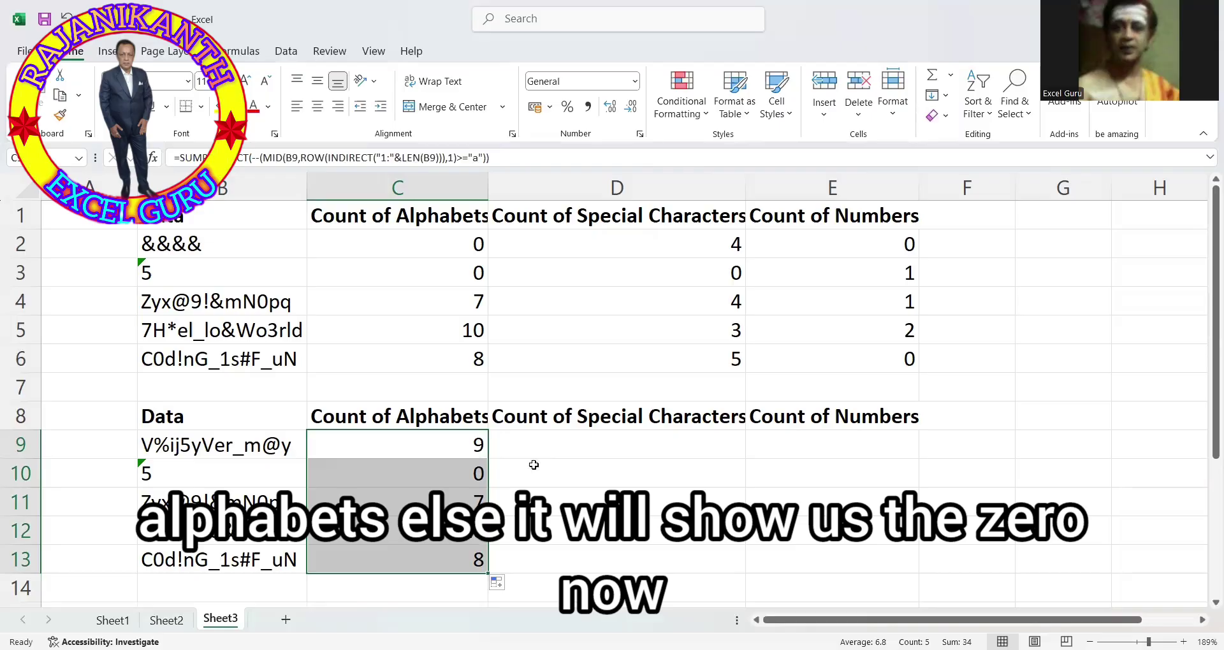
Copy the expression --(MID(B9,ROW(INDIRECT("1:"&LEN(B9))),1)>="a") from inside the SUMPRODUCT in C9 and paste it into D9
left_click(544, 443)
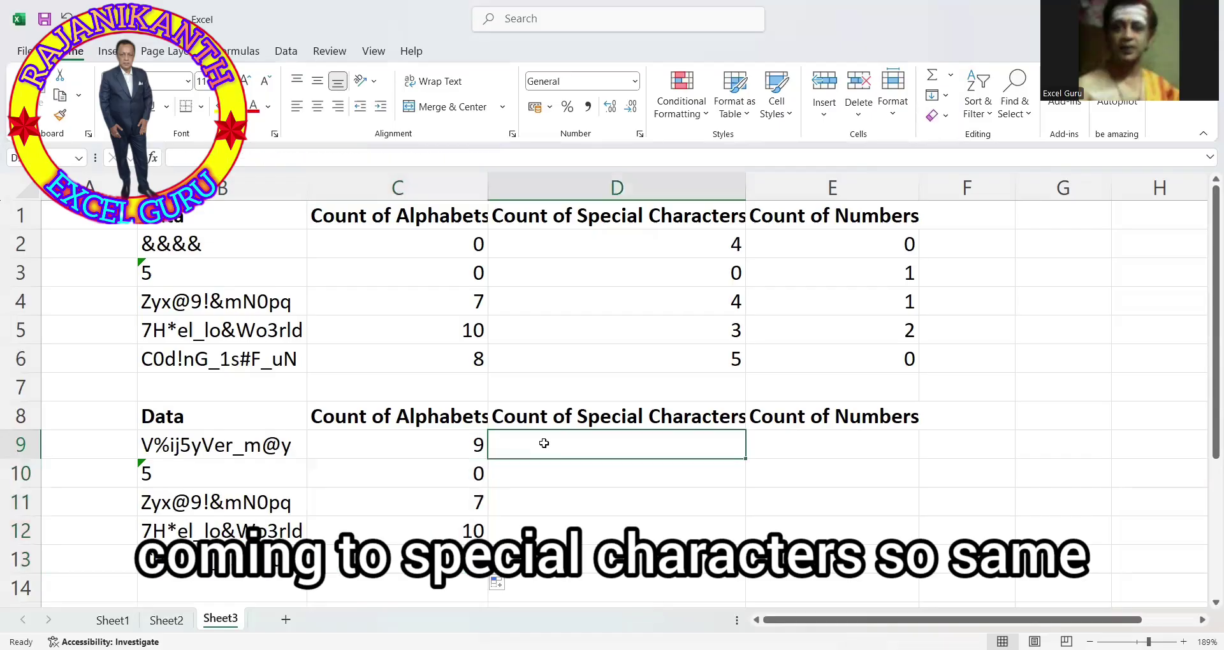
left_click(432, 447)
double_click(433, 447)
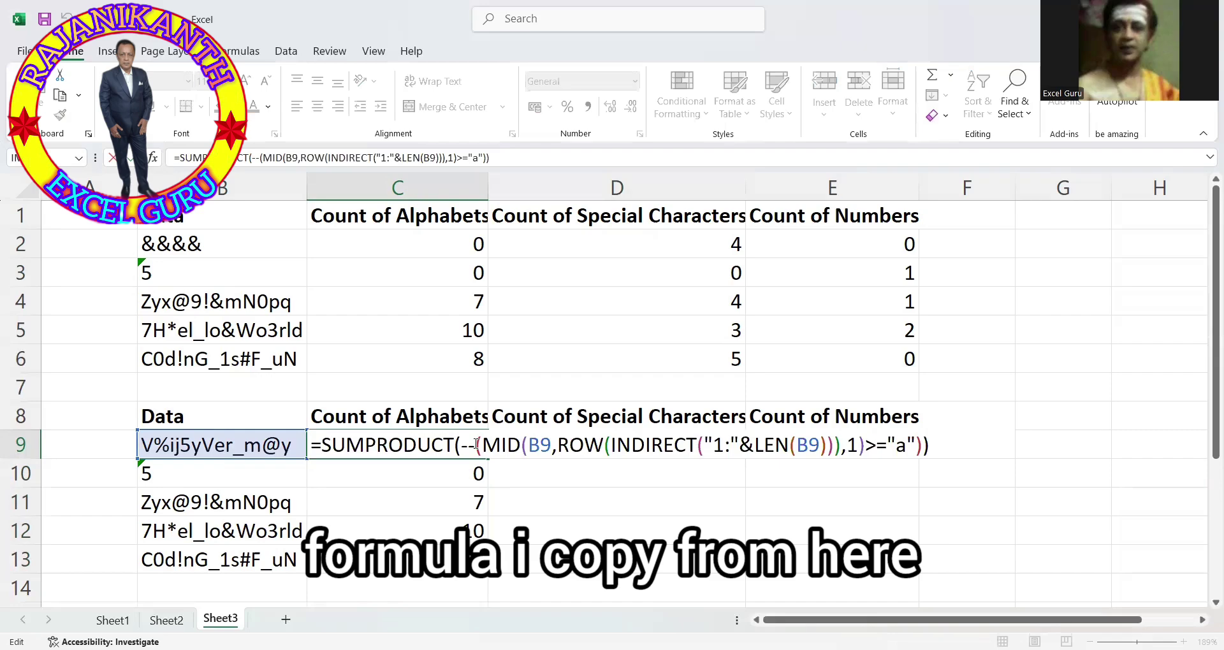
left_click(406, 468)
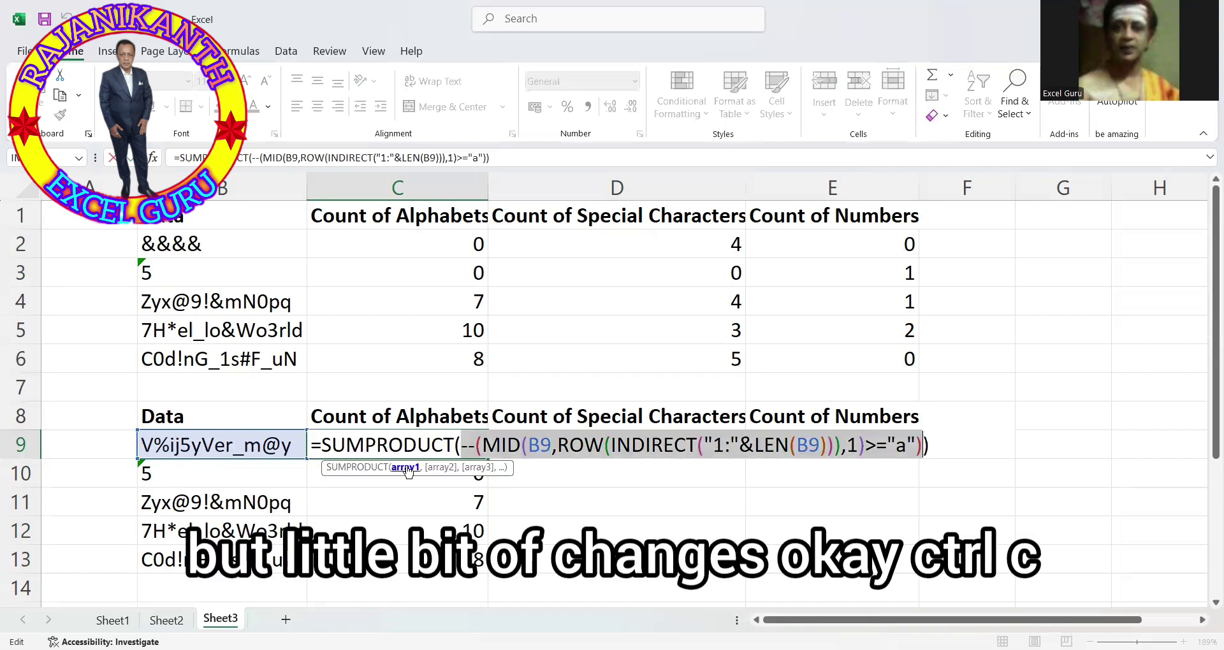
key("ctrl+c")
left_click(560, 443)
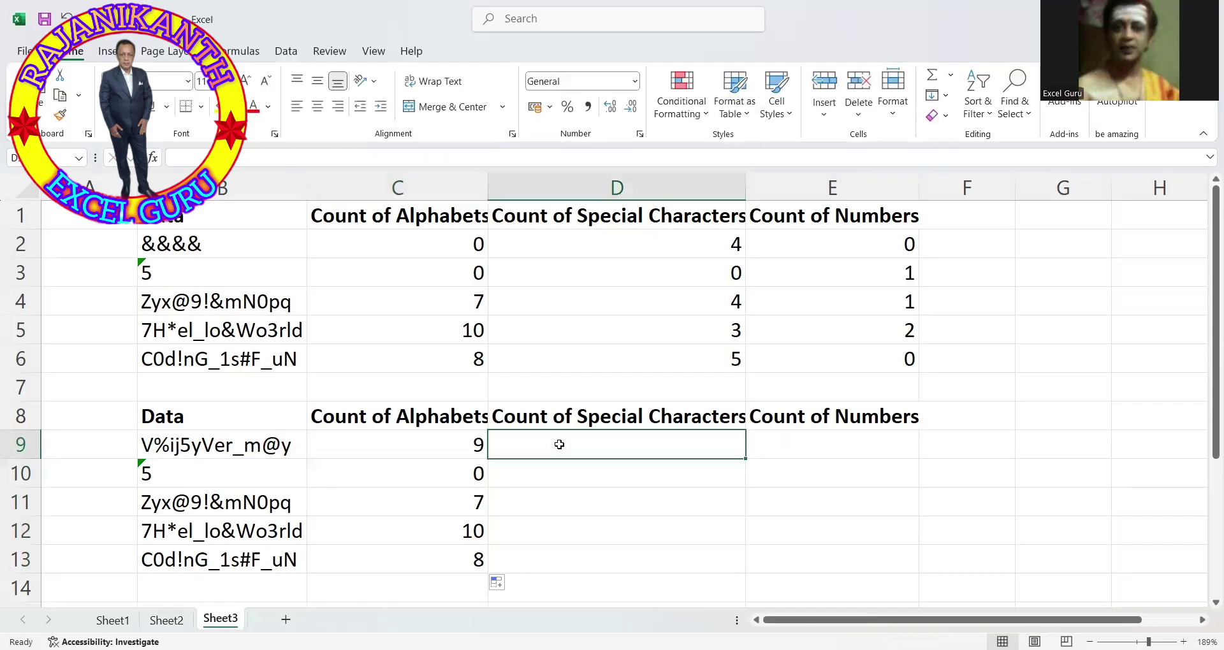
key("F2")
key("ctrl+v")
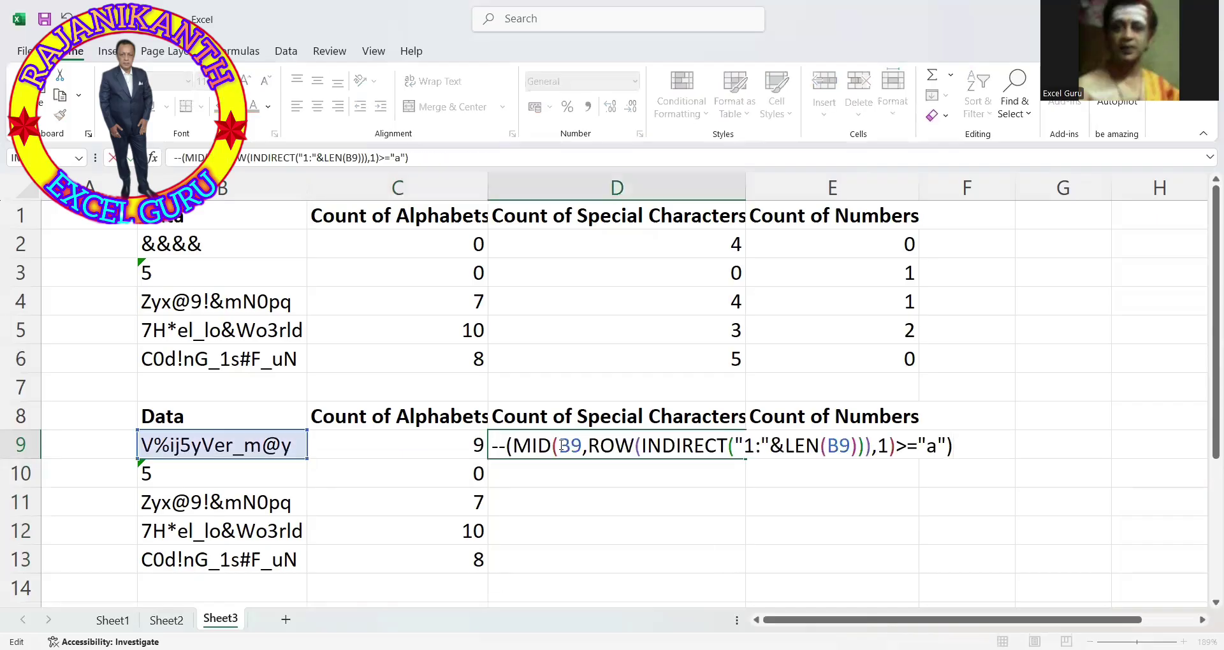
Turn the pasted text in D9 into =(MID(B9,ROW(INDIRECT("1:"&LEN(B9))),1)<"a"), without the double negative
left_click(515, 444)
key("BackSpace")
key("BackSpace")
key("BackSpace")
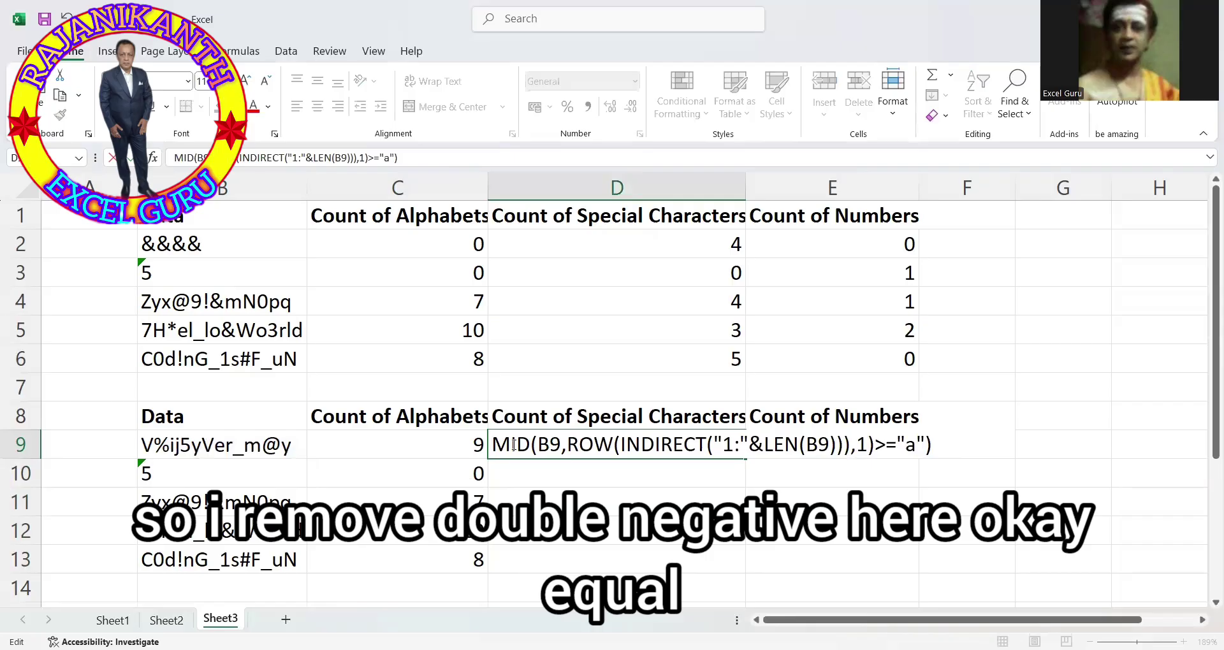
type("=(")
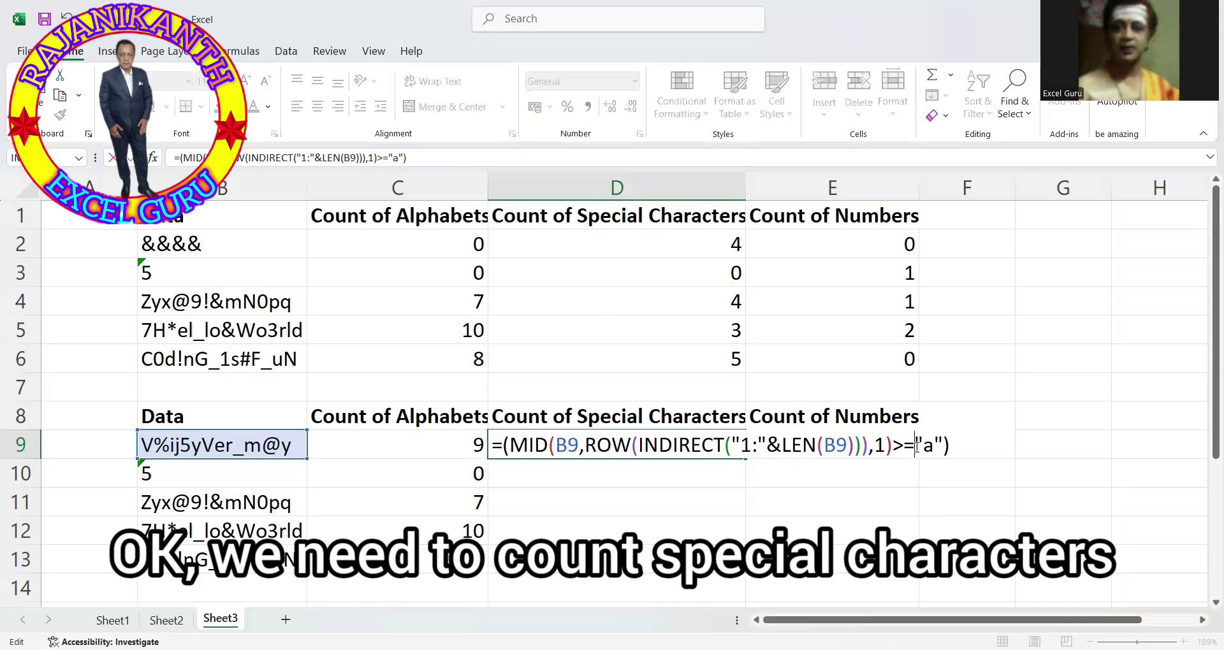
key("BackSpace")
key("BackSpace")
type("<\"a\")")
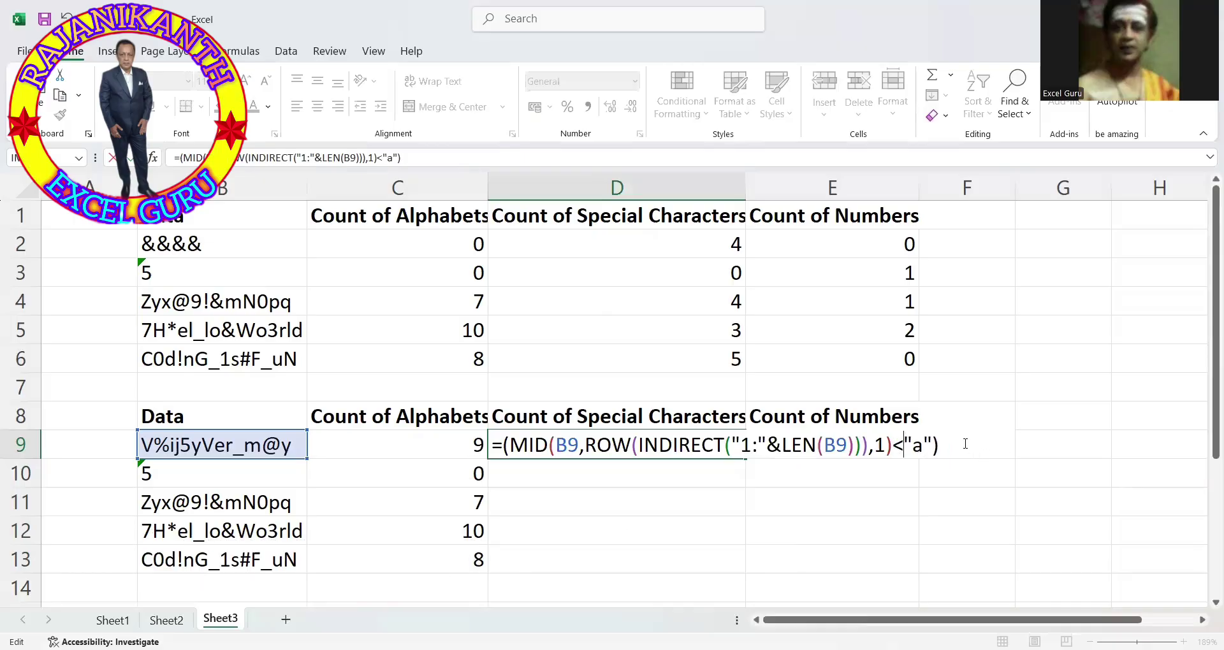
Multiply the D9 expression by a second pasted copy of the MID comparison, leaving out its double negative
type("*")
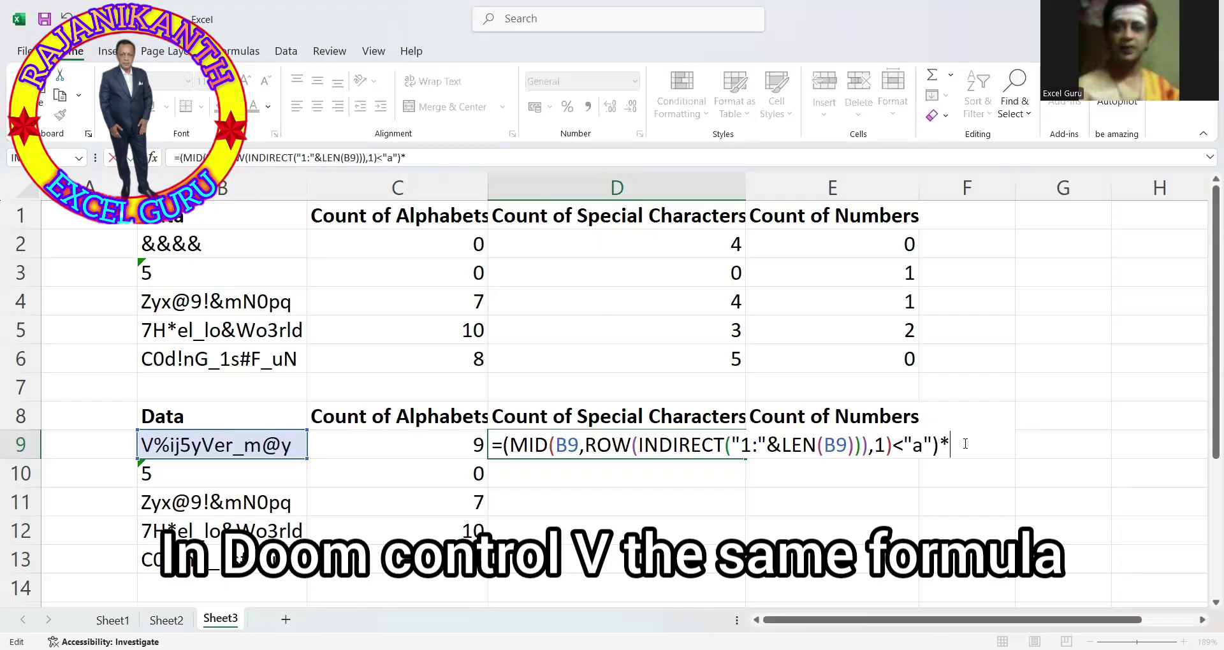
type("--")
key("ctrl+v")
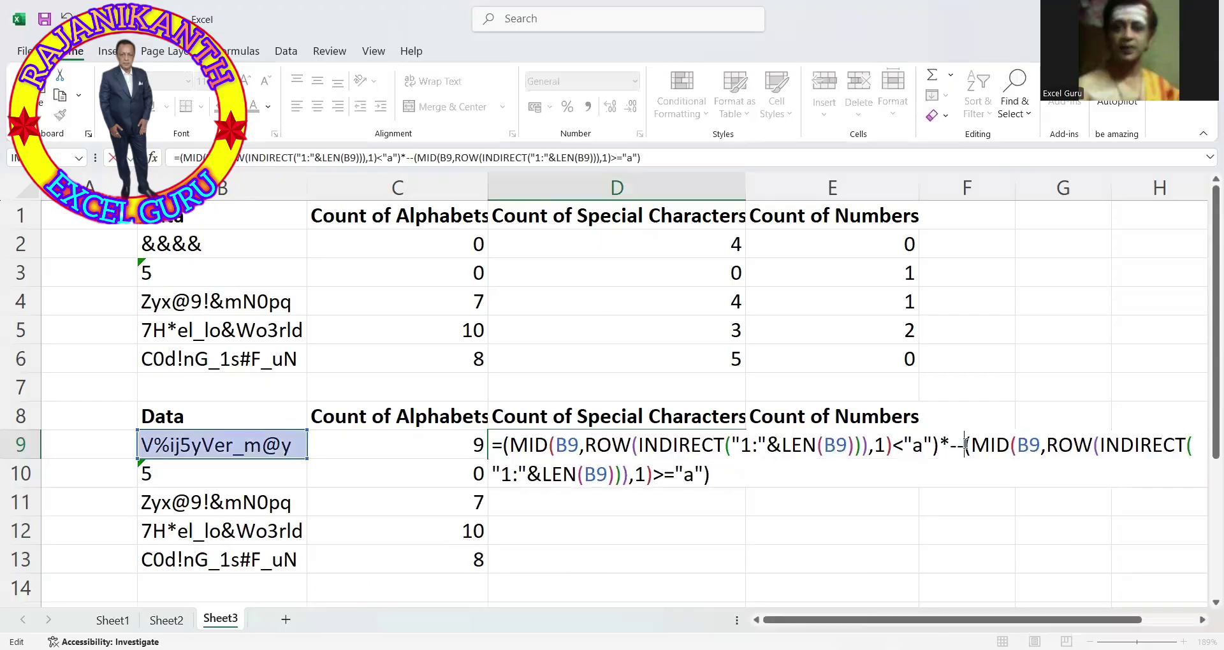
left_click(965, 445)
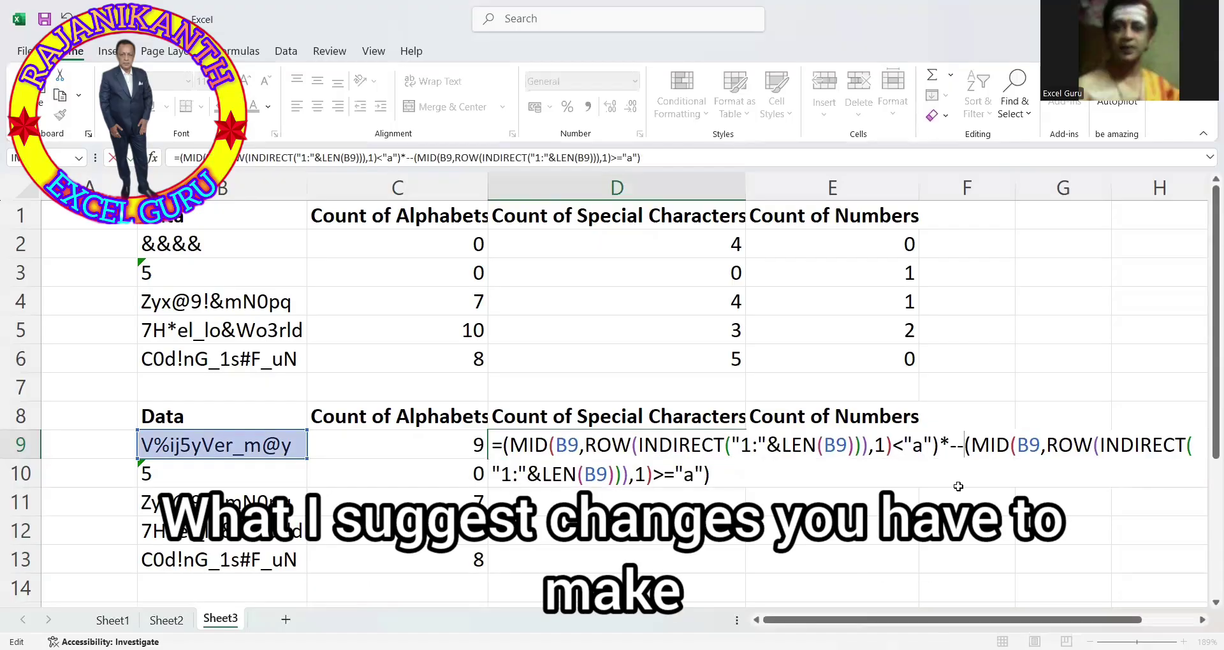
key("BackSpace")
key("BackSpace")
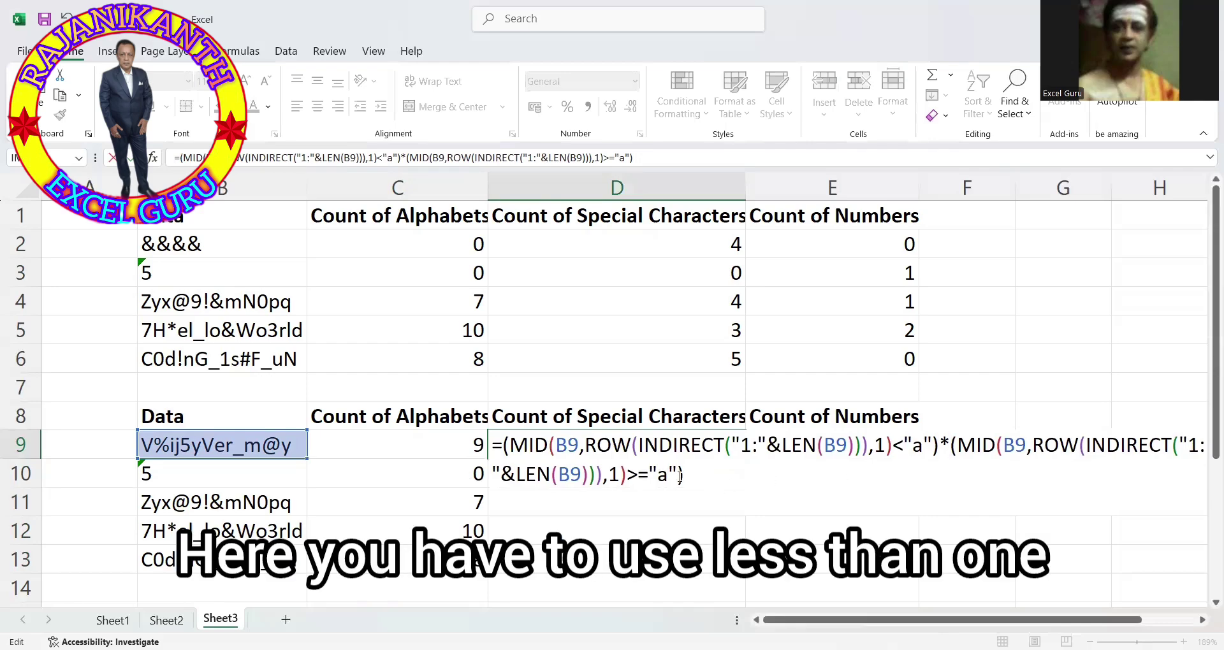
Change the comparison in the second MID expression of D9 to <"1", with the number entered as text
key("BackSpace")
key("BackSpace")
key("BackSpace")
key("BackSpace")
key("BackSpace")
key("BackSpace")
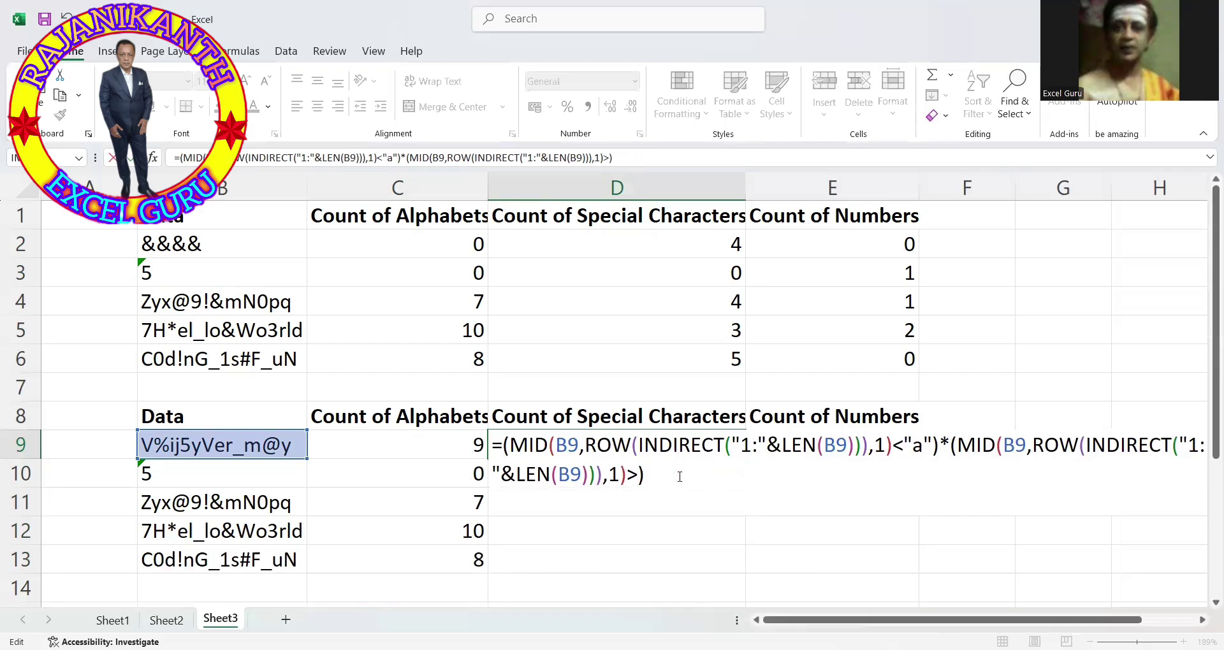
type(")<\"")
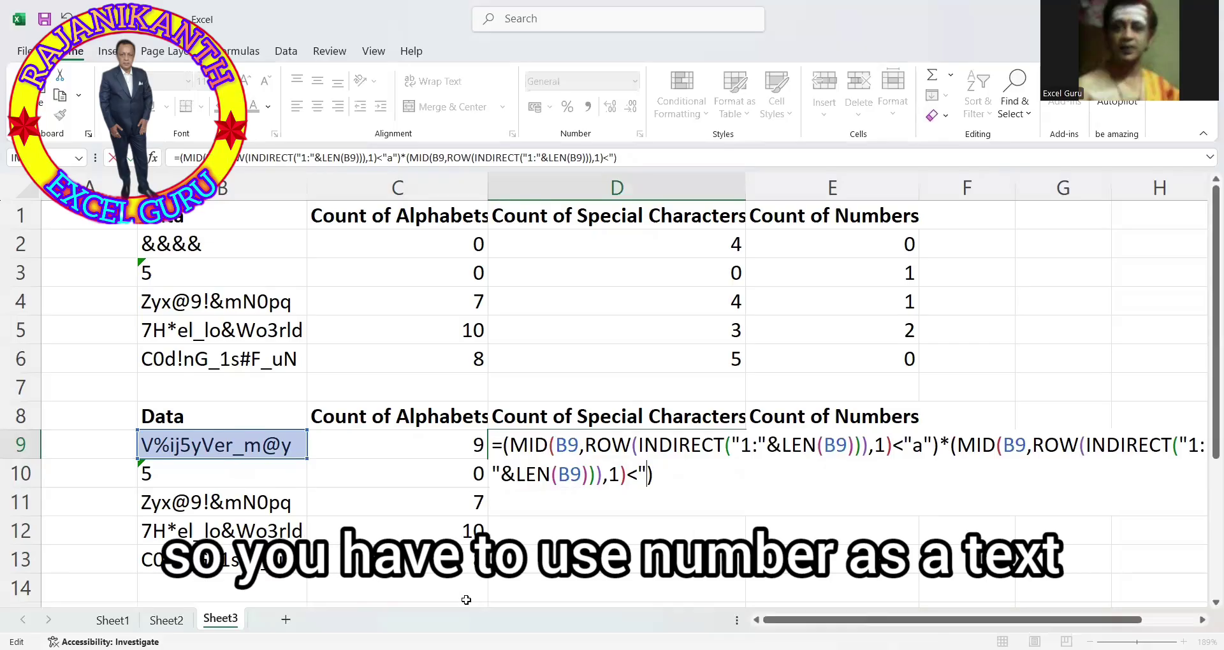
type("1\"")
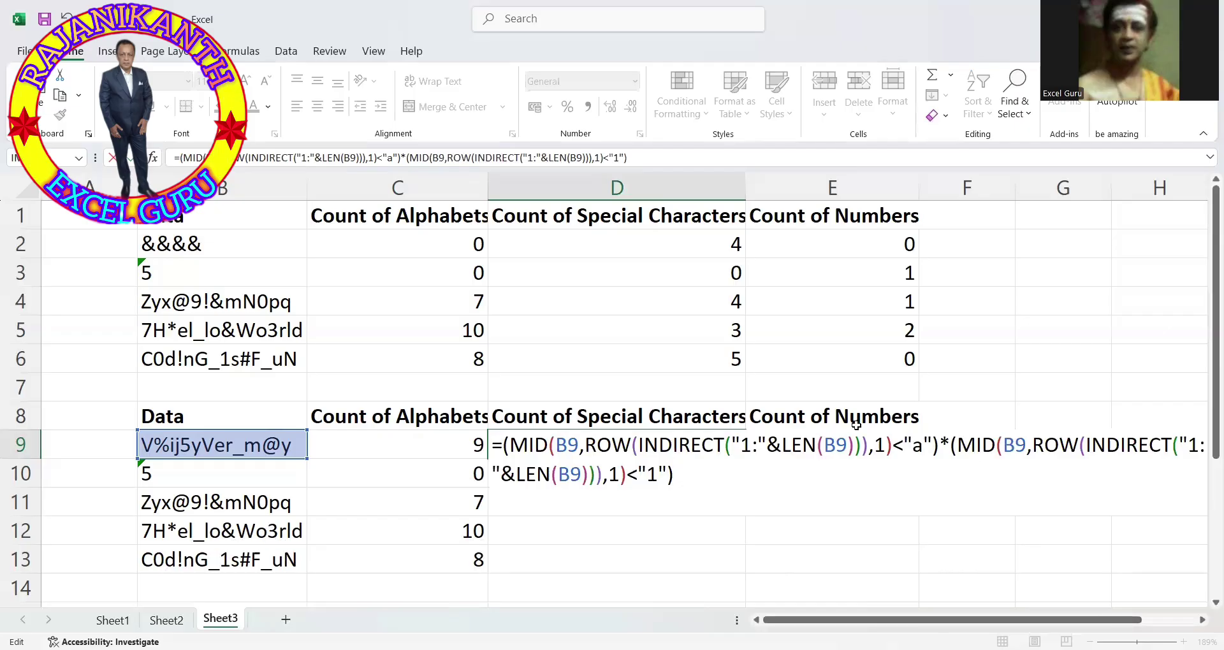
Preview the evaluated arrays of the second MID expression and of the whole product in D9, restoring the formula each time
left_click(627, 474, "shift")
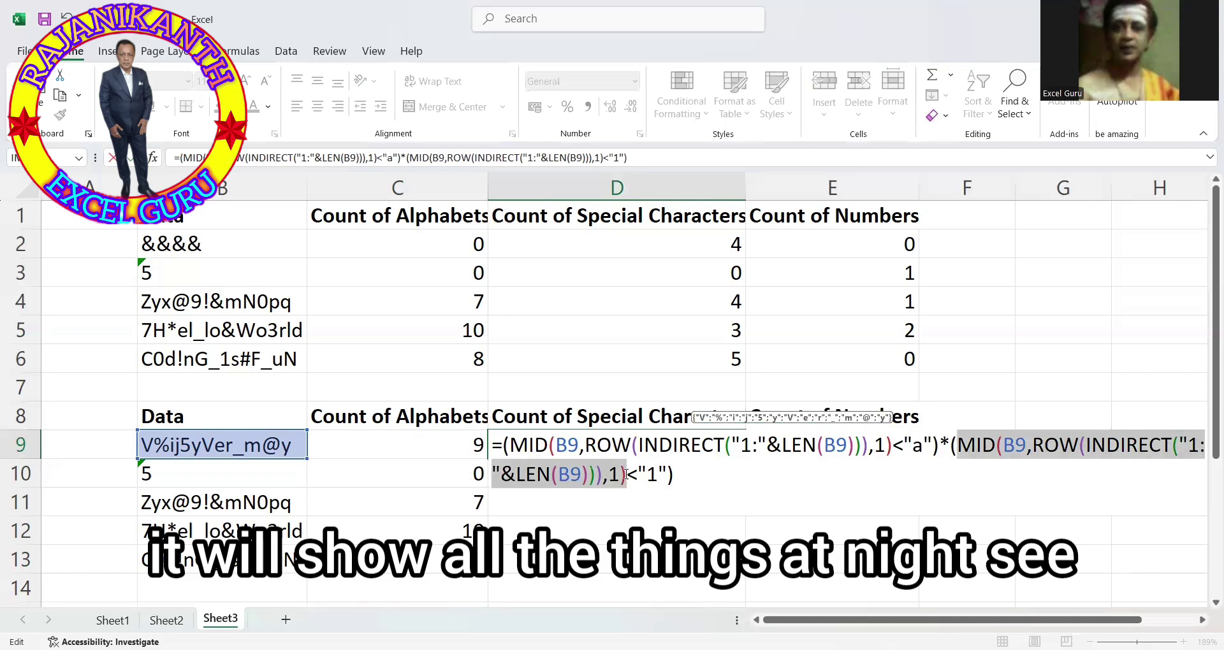
key("F9")
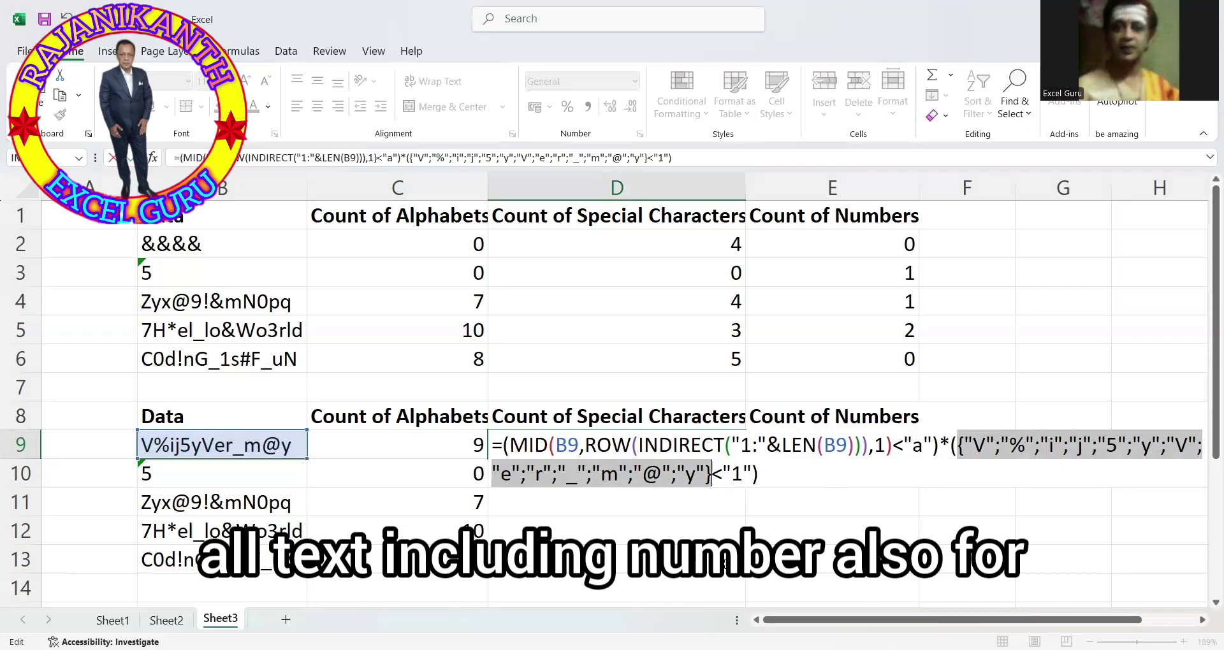
key("ctrl+z")
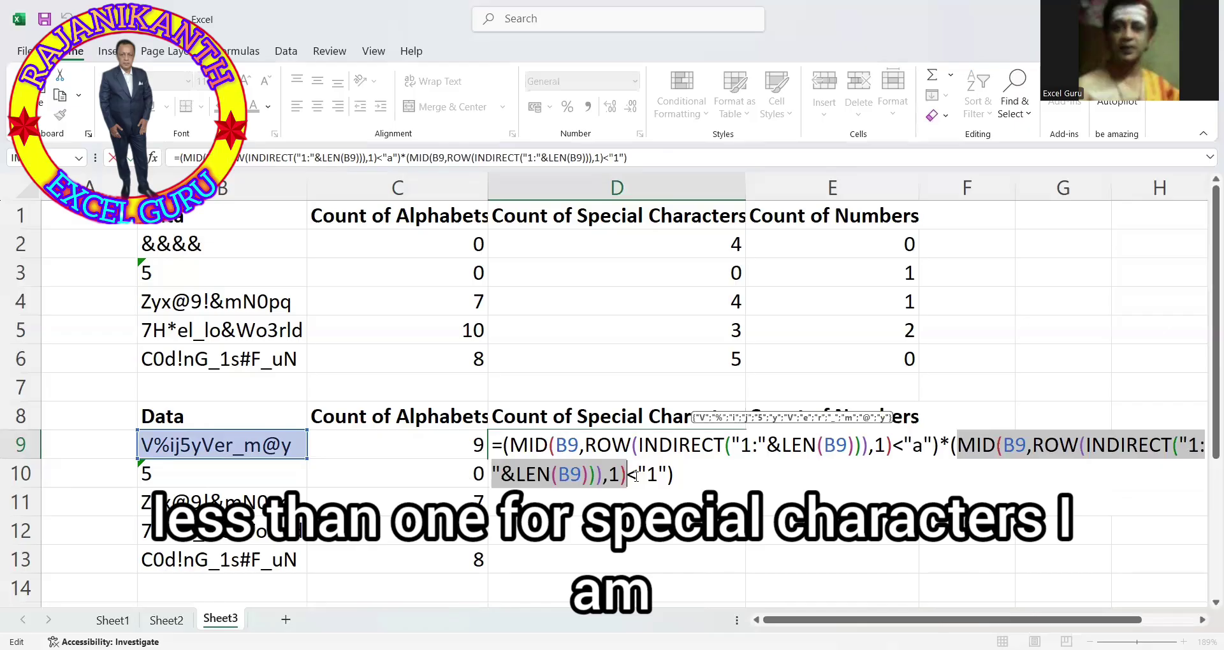
left_click(636, 477)
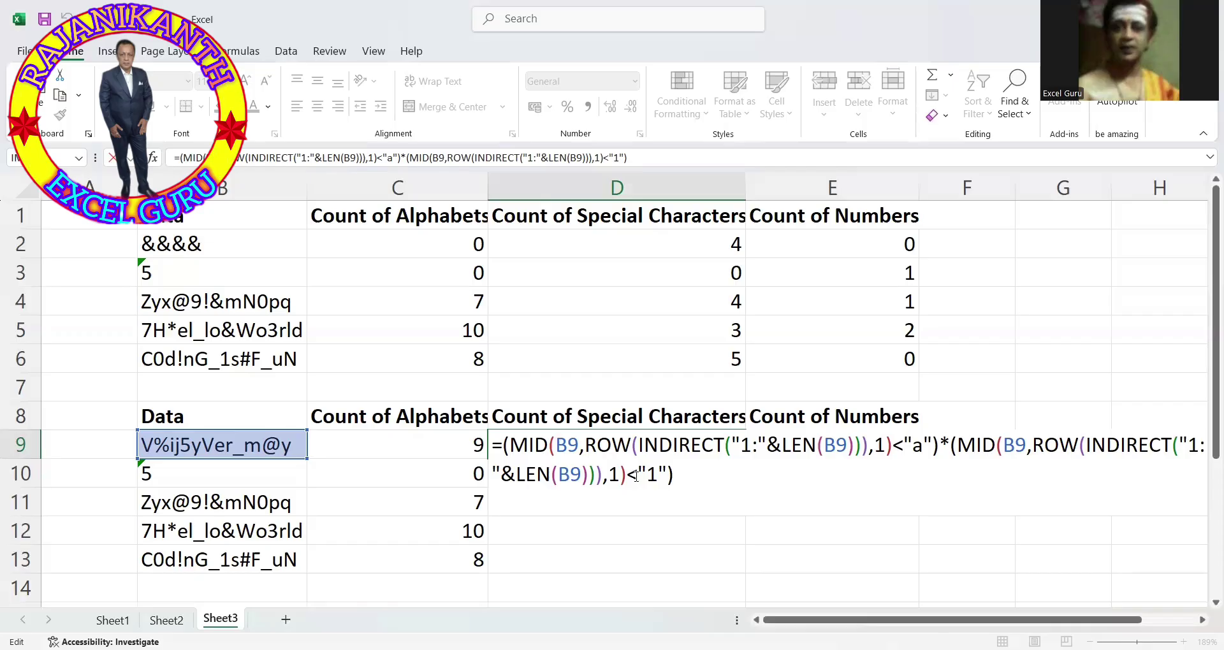
key("F9")
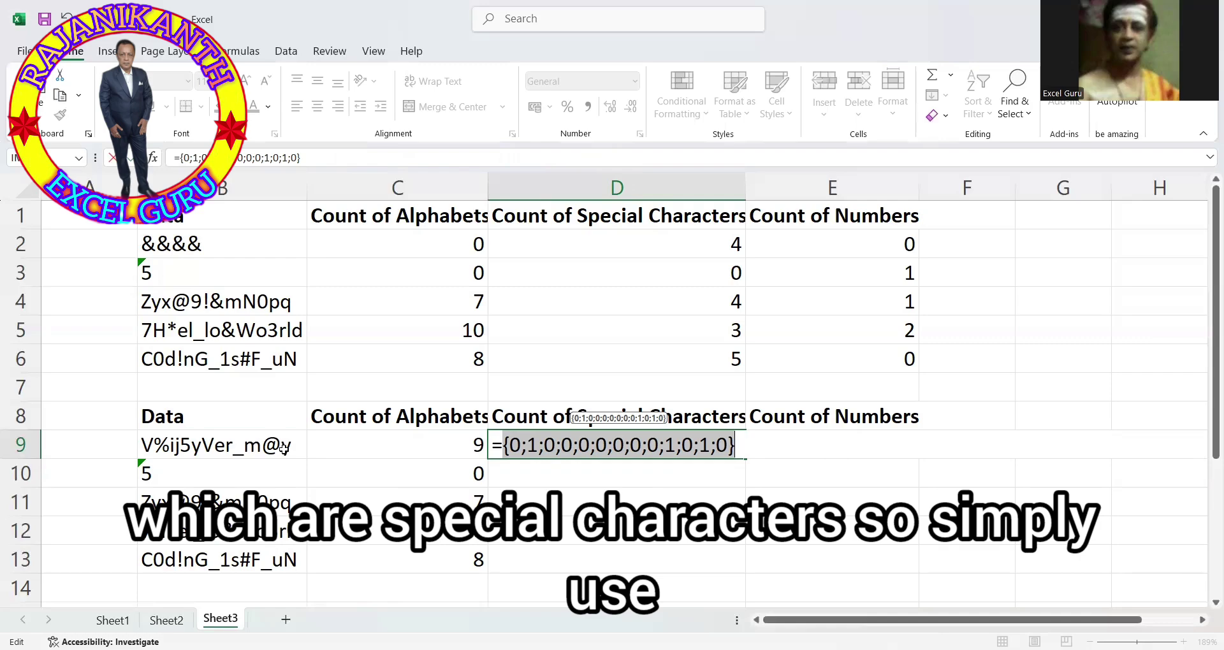
key("ctrl+z")
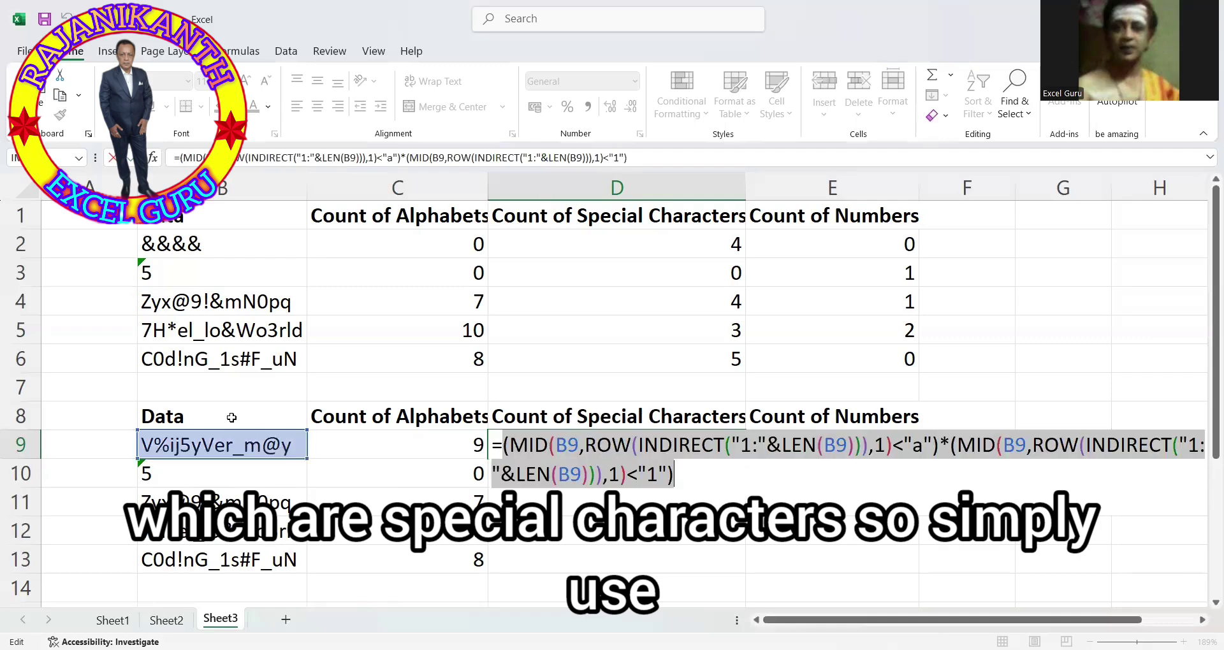
Wrap the whole D9 product in SUMPRODUCT and enter the finished special-character count formula
left_click(502, 445)
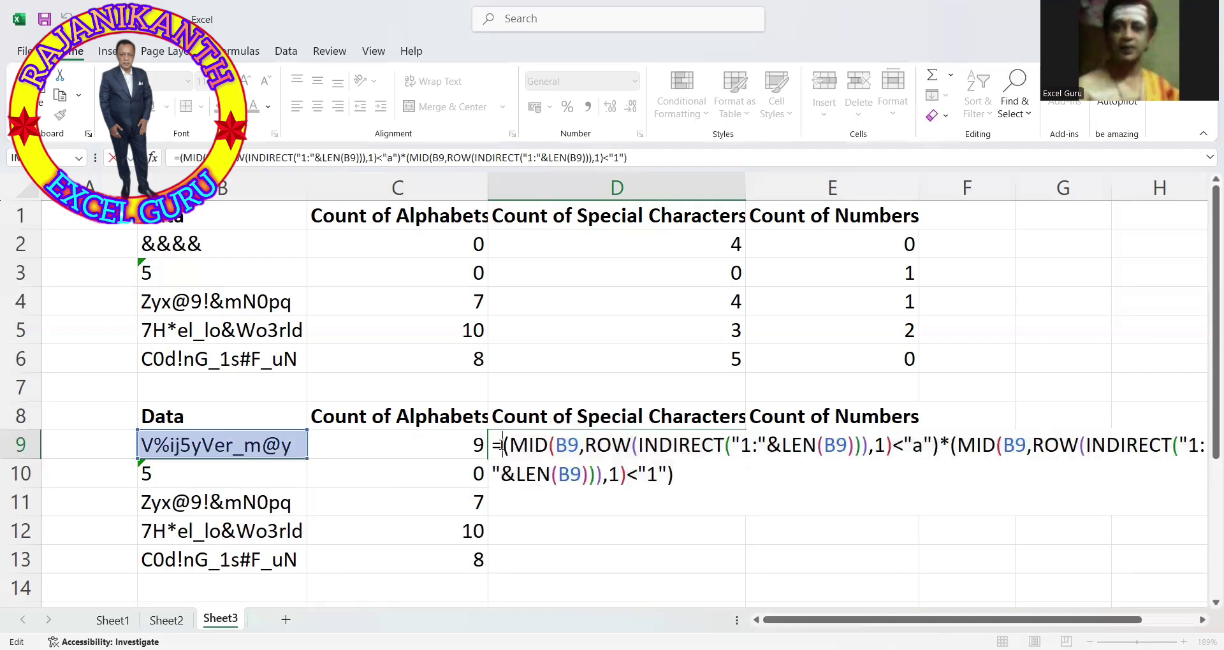
type("sumpro")
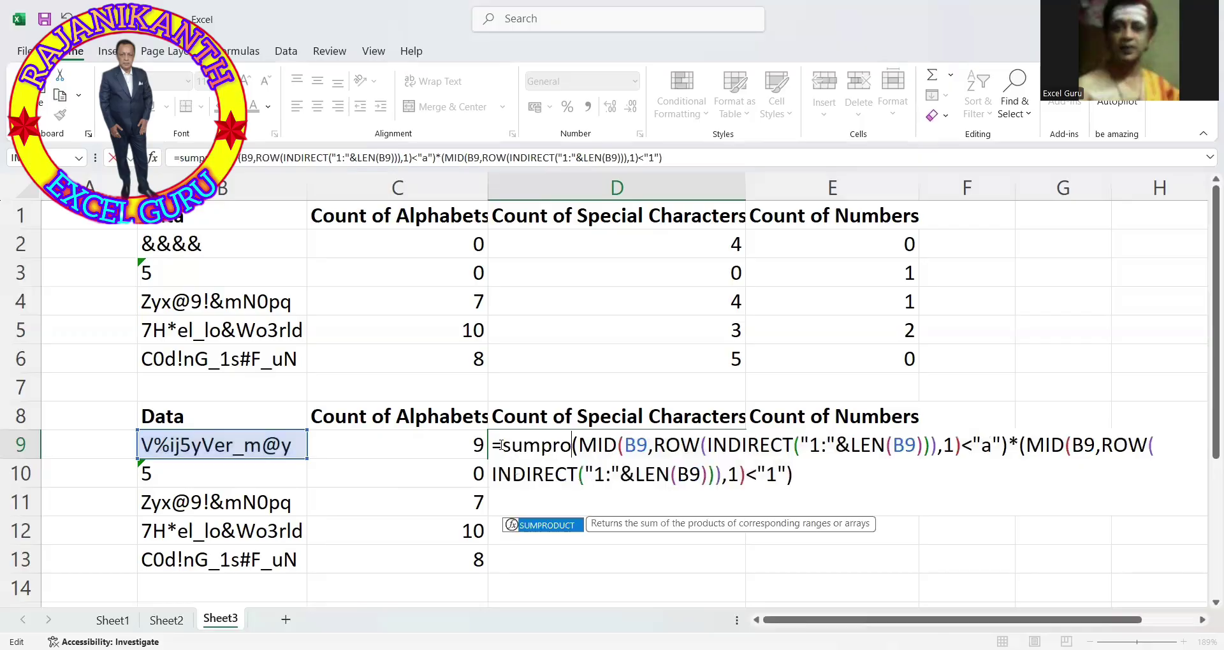
type("duct")
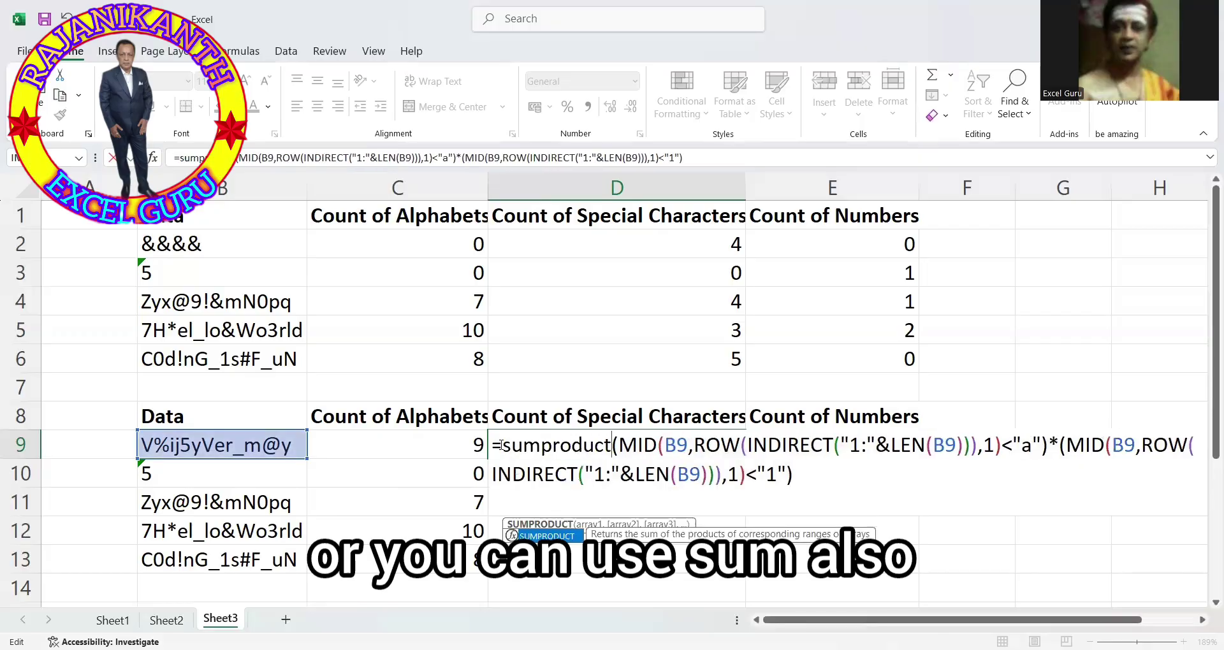
type("(")
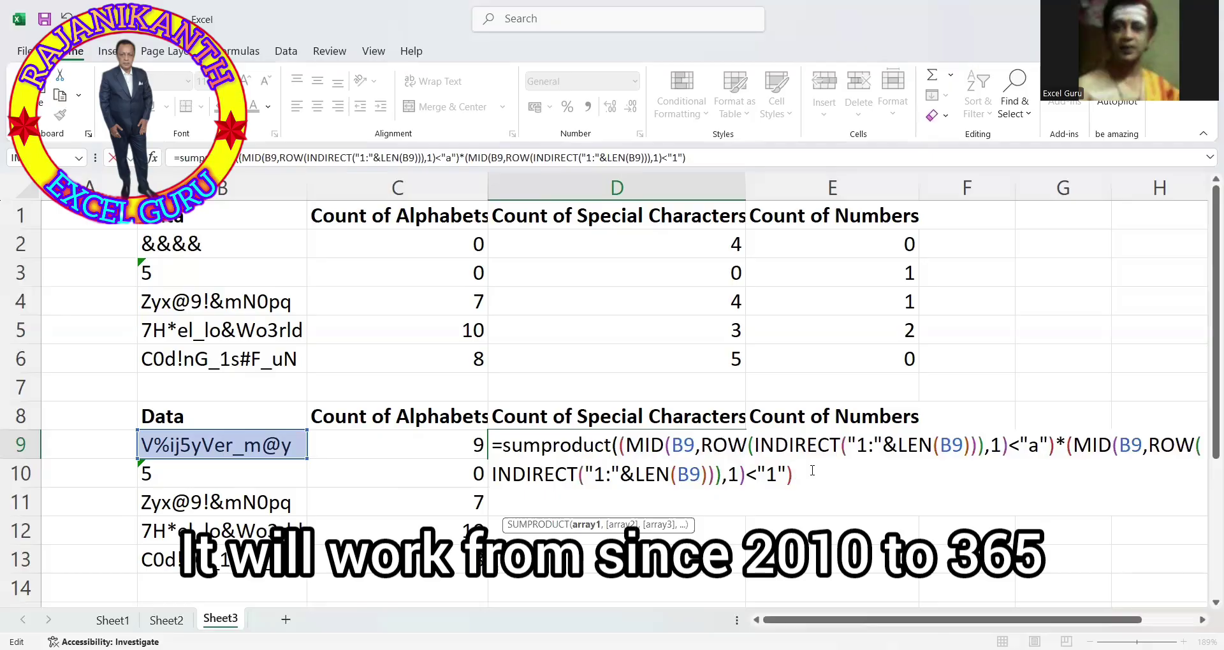
type(")")
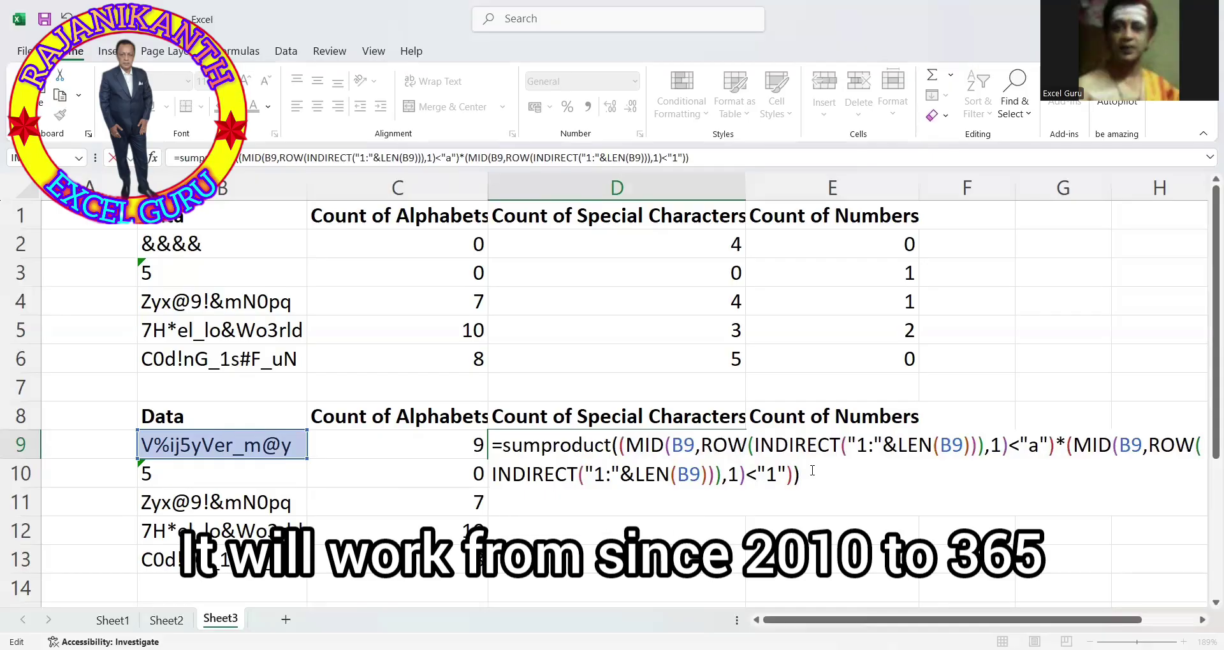
key("Return")
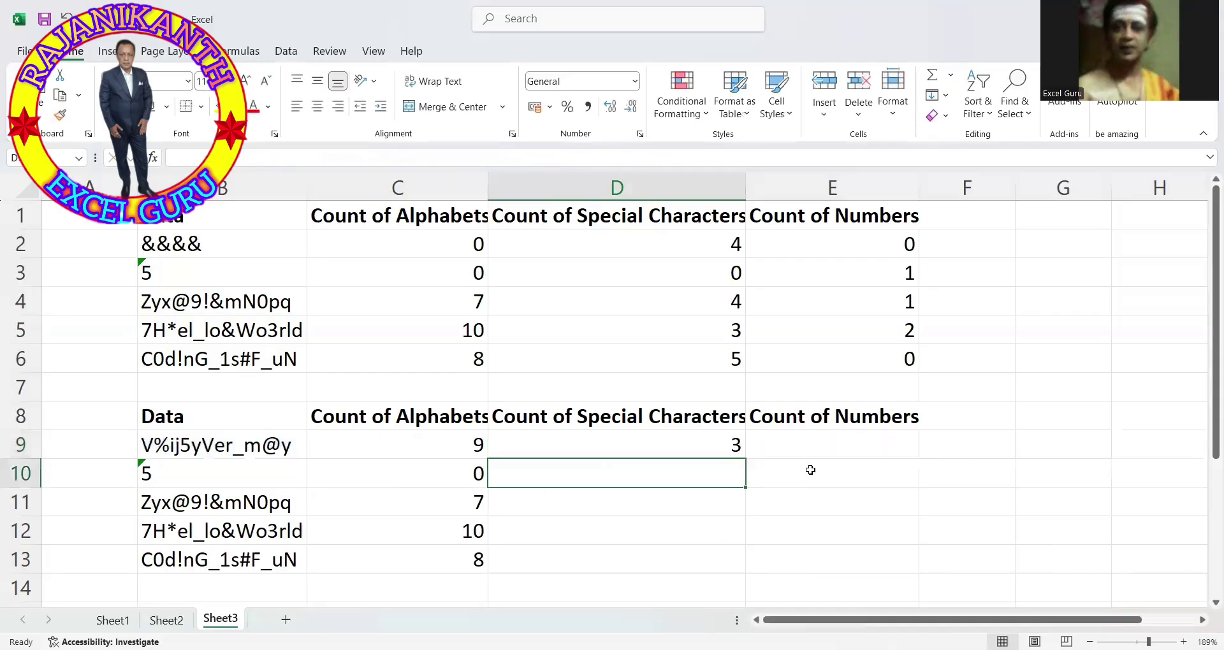
Fill the special-character count formula from D9 down through D13
key("Up")
key("shift+Down")
key("shift+Down")
key("shift+Down")
key("shift+Down")
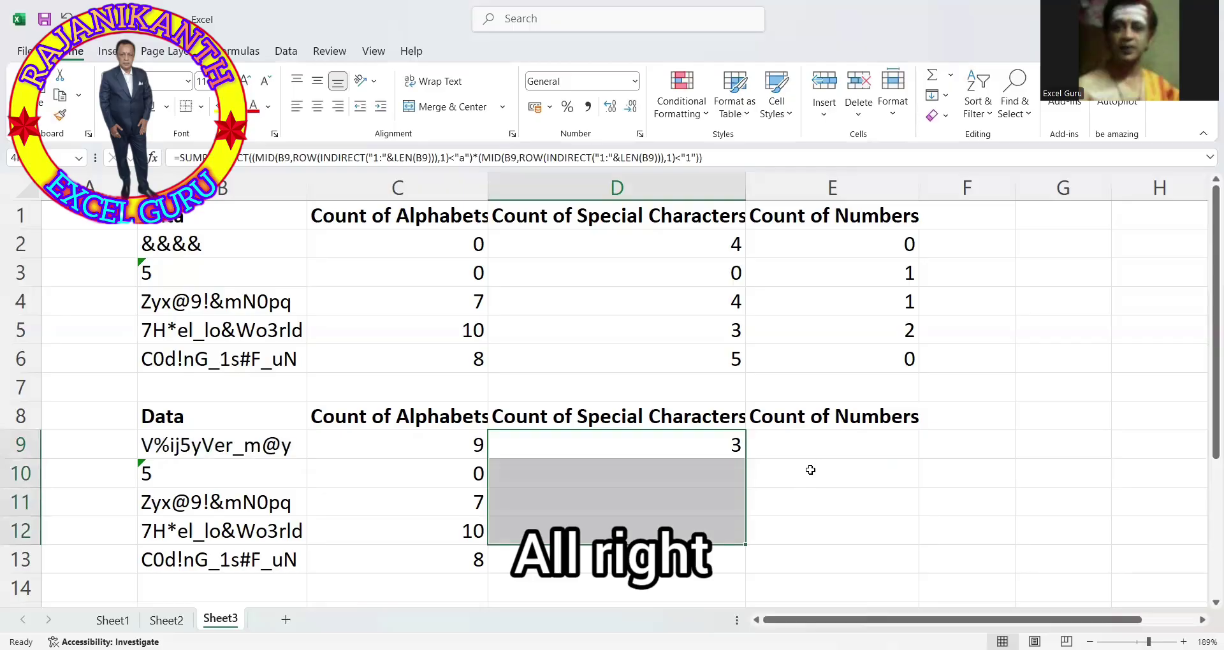
key("ctrl+d")
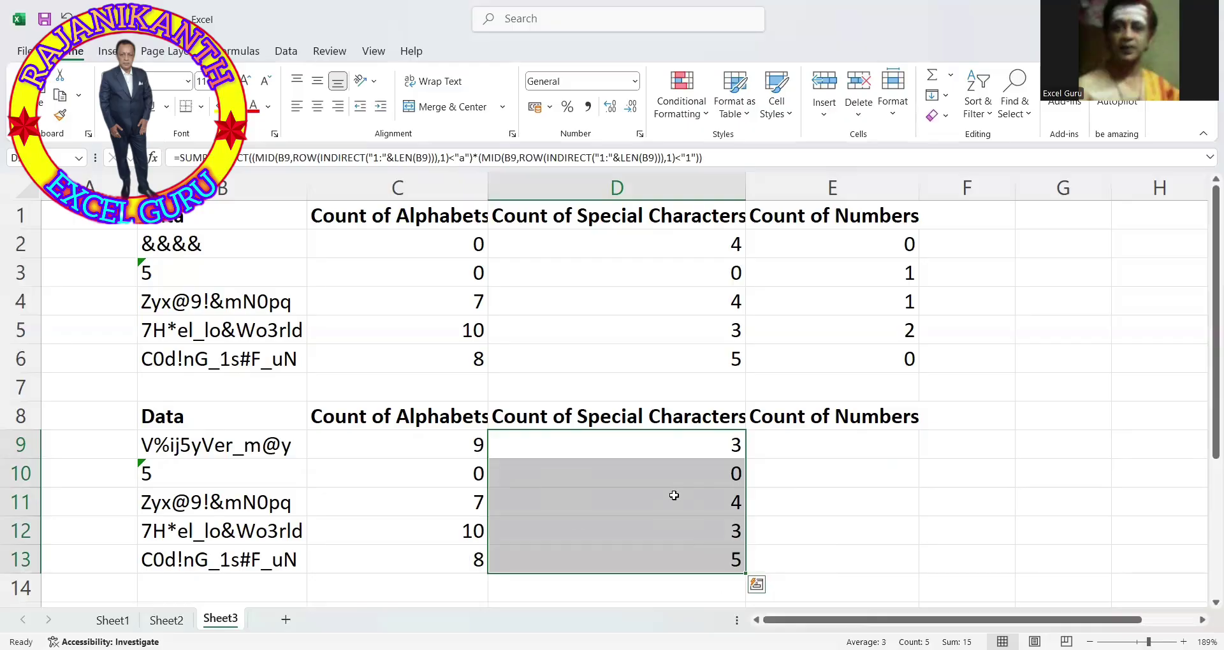
Paste the MID expression with >="a" into E9, replacing its leading double minus and parenthesis with a single opening parenthesis
left_click(795, 433)
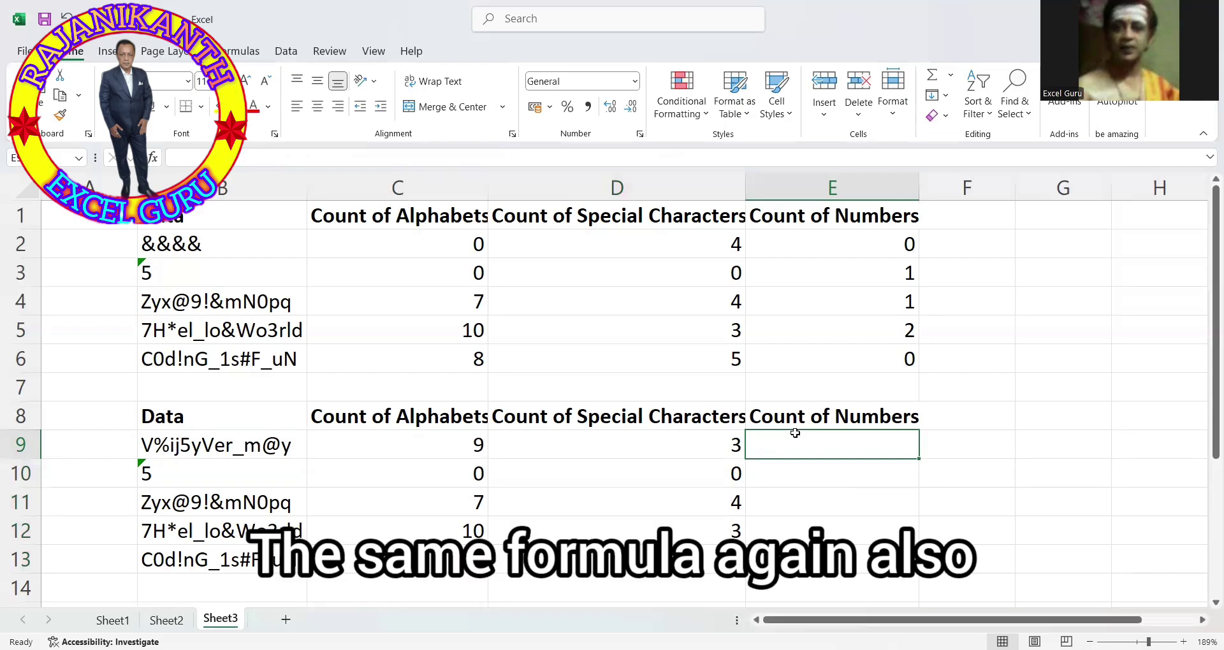
double_click(795, 434)
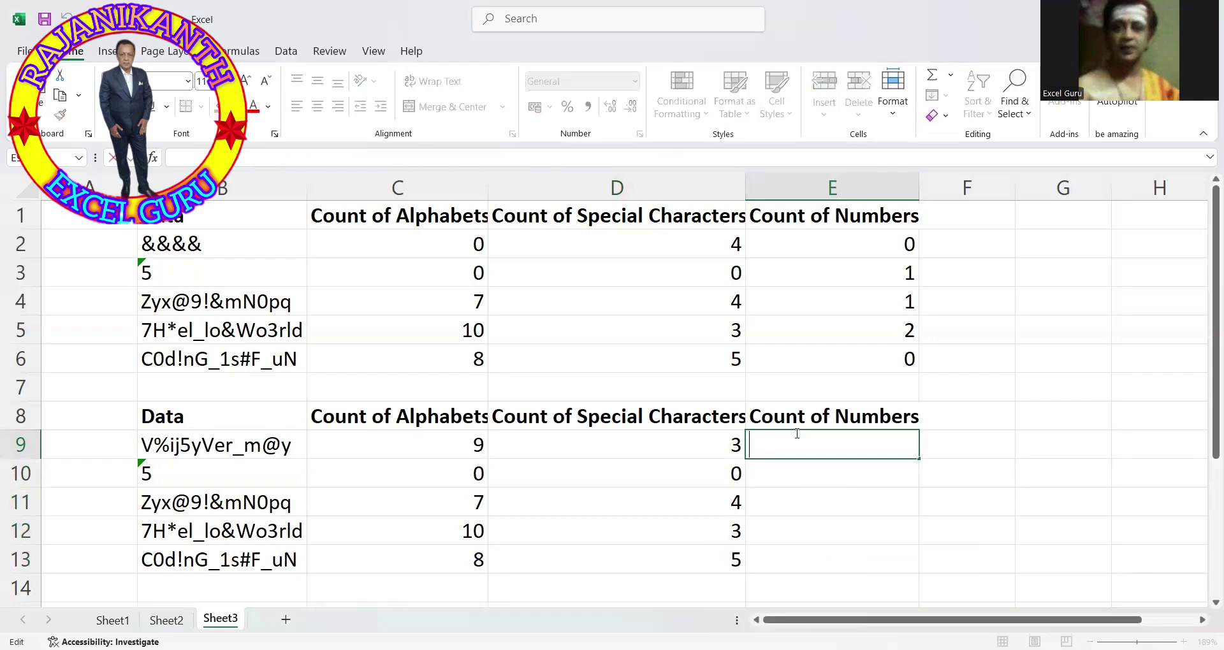
type("--(MID(B9,ROW(INDIRECT(\"1:\"&LEN(B9))),1)>=\"a\")")
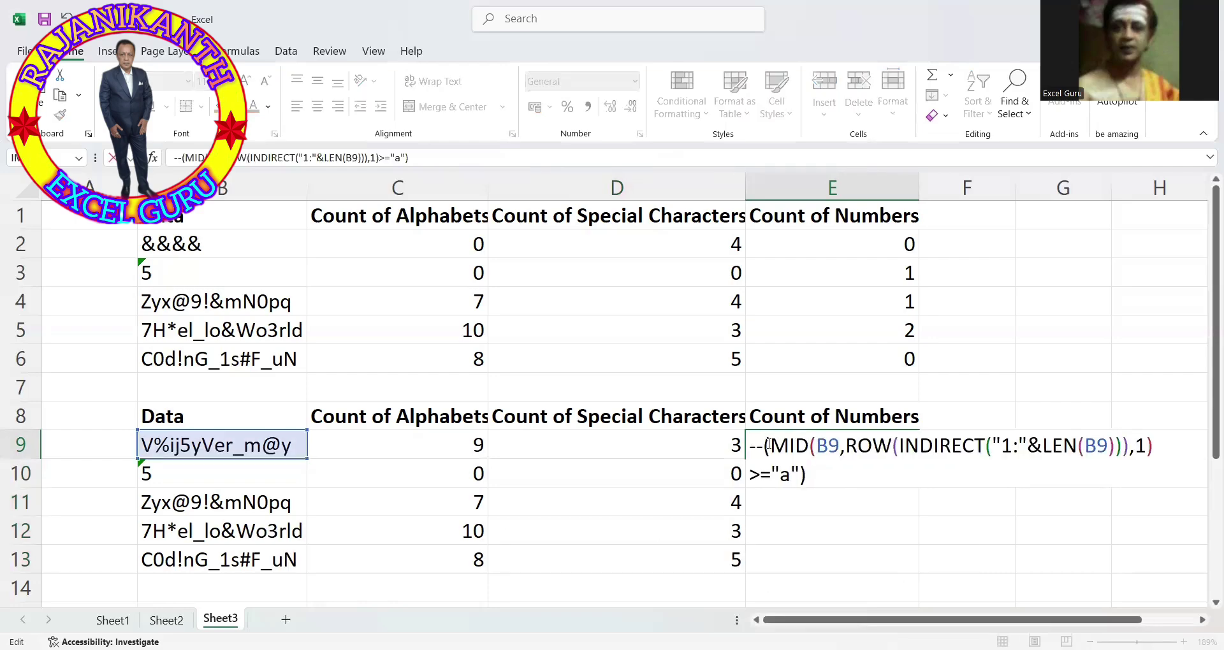
key("BackSpace")
key("BackSpace")
key("BackSpace")
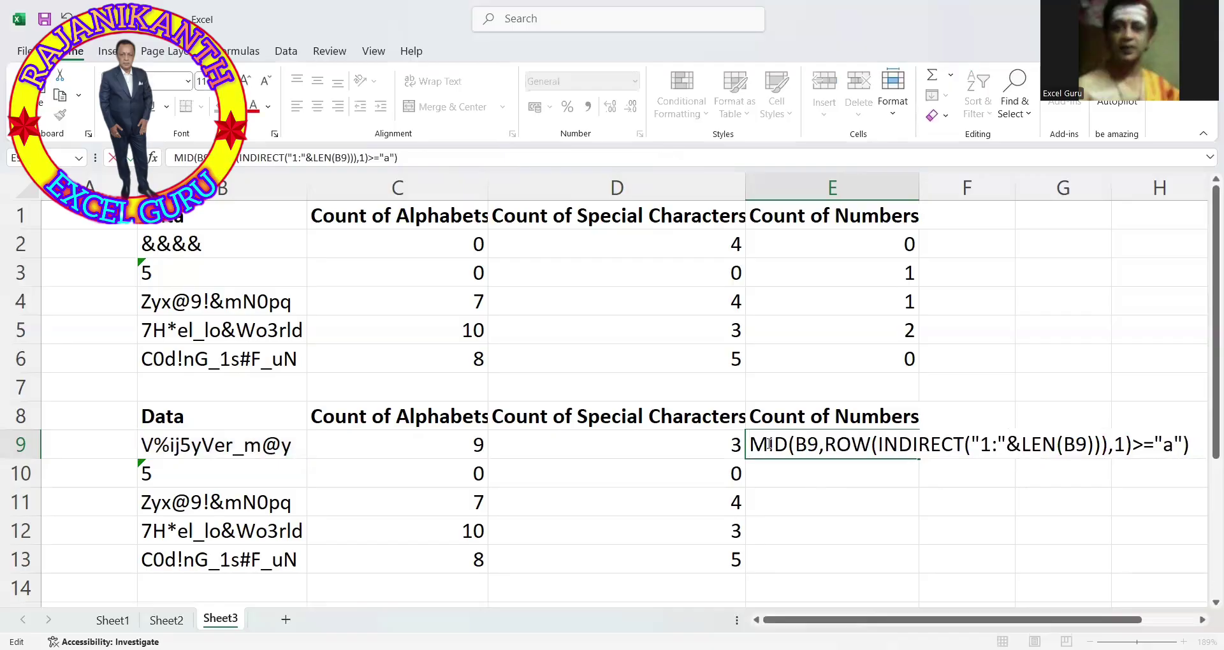
type("(")
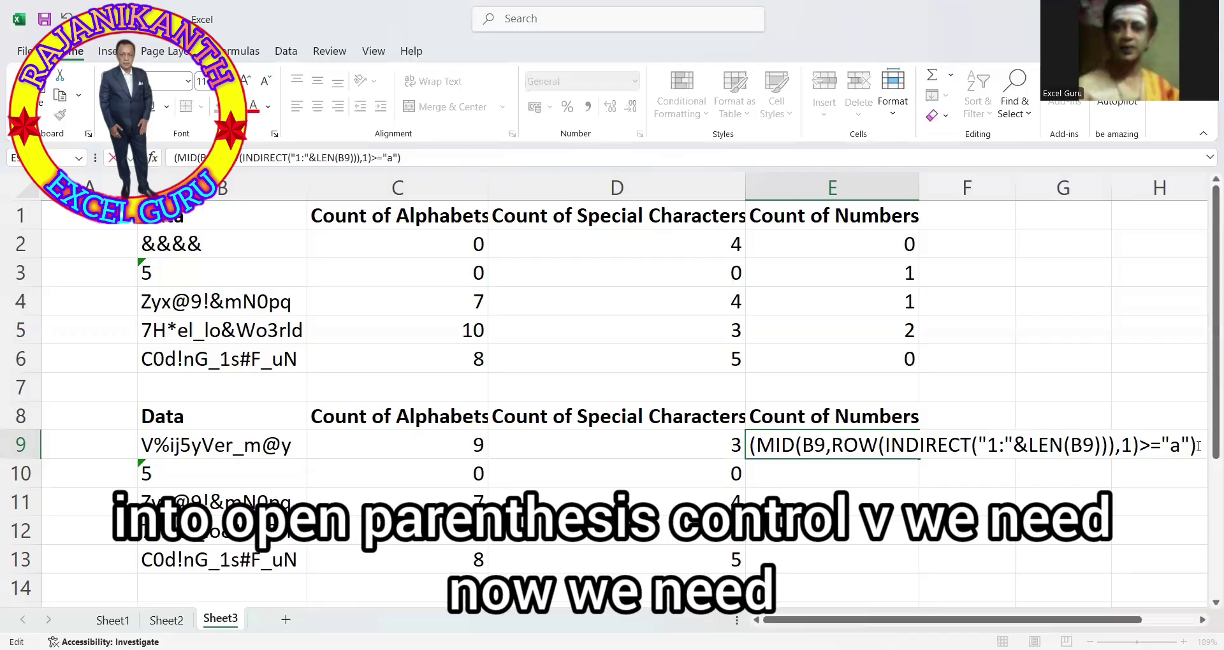
Multiply the E9 expression by a second copy of the parenthesized MID comparison, without the double minus
type("*(")
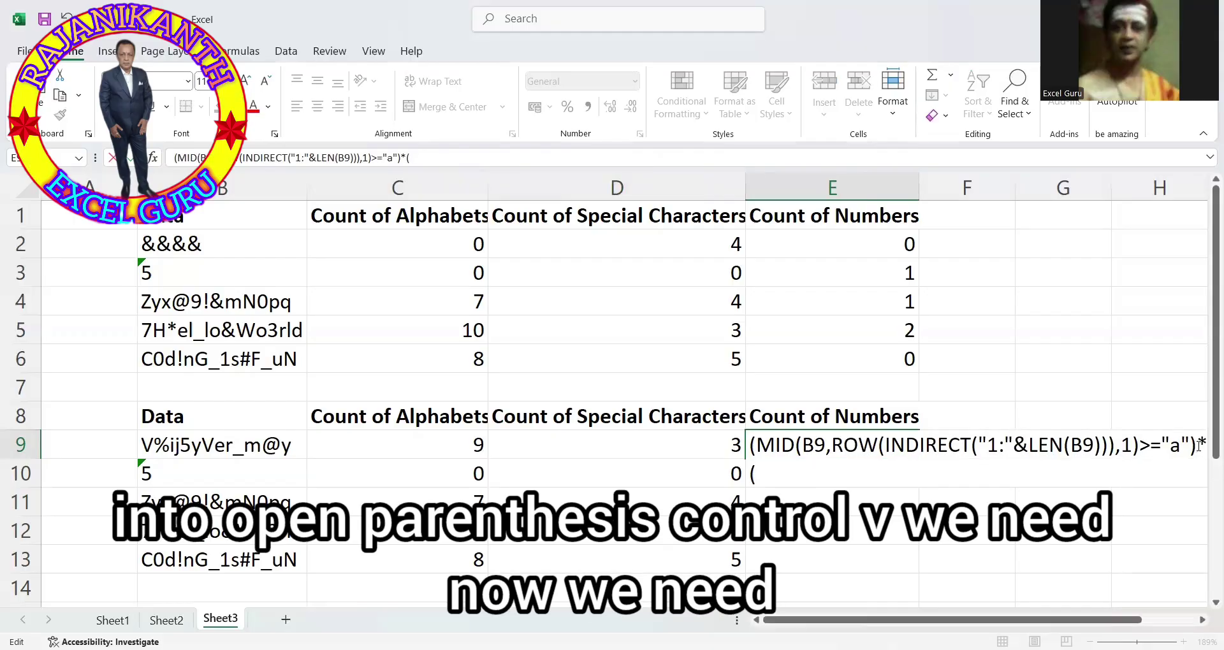
type("--")
type("(MID(B9,ROW(INDIRECT(\"1:\"&LEN(B9))),1)>=\"a\")")
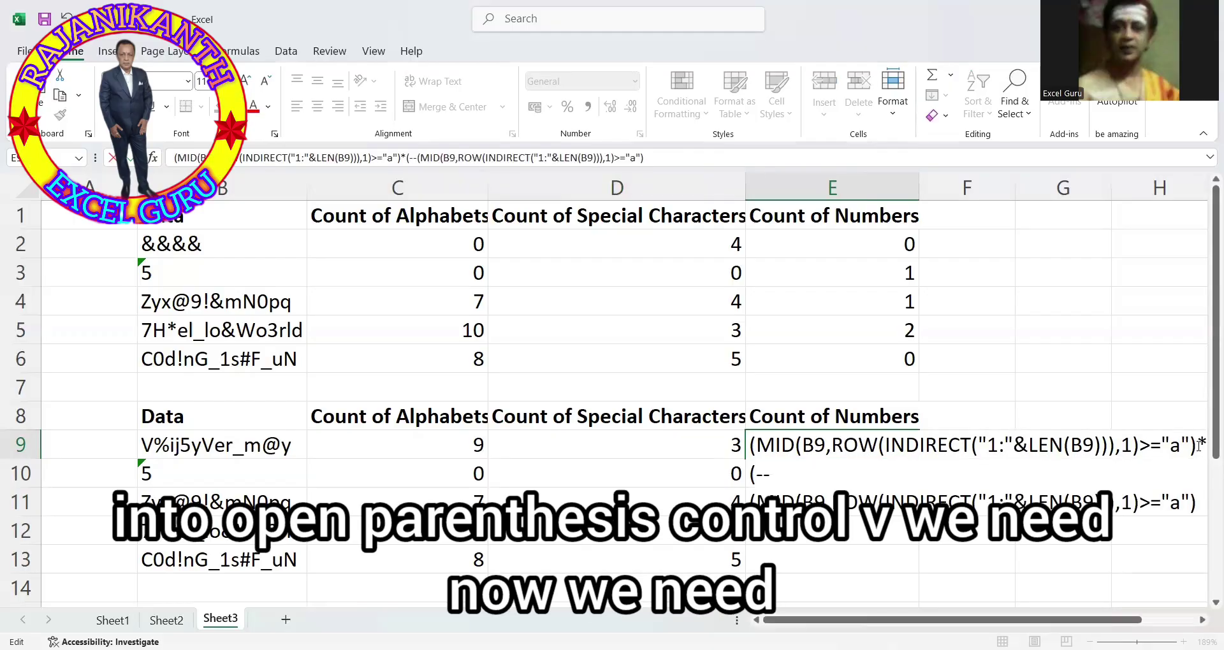
left_click(756, 497)
key("BackSpace")
key("BackSpace")
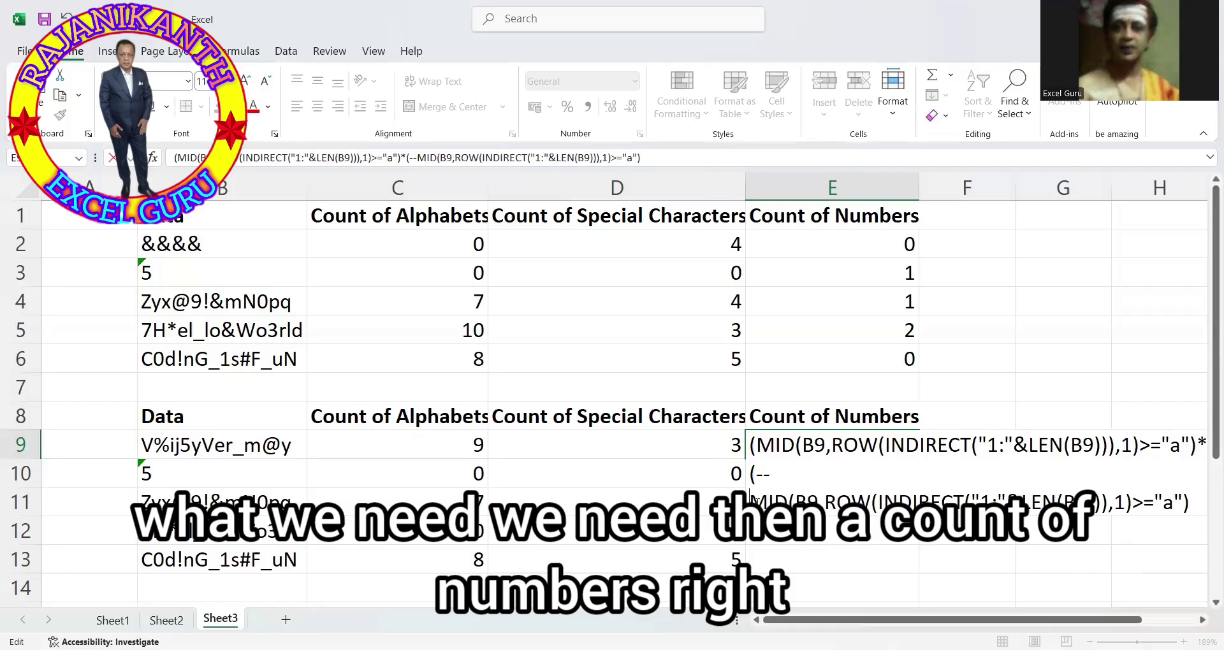
key("BackSpace")
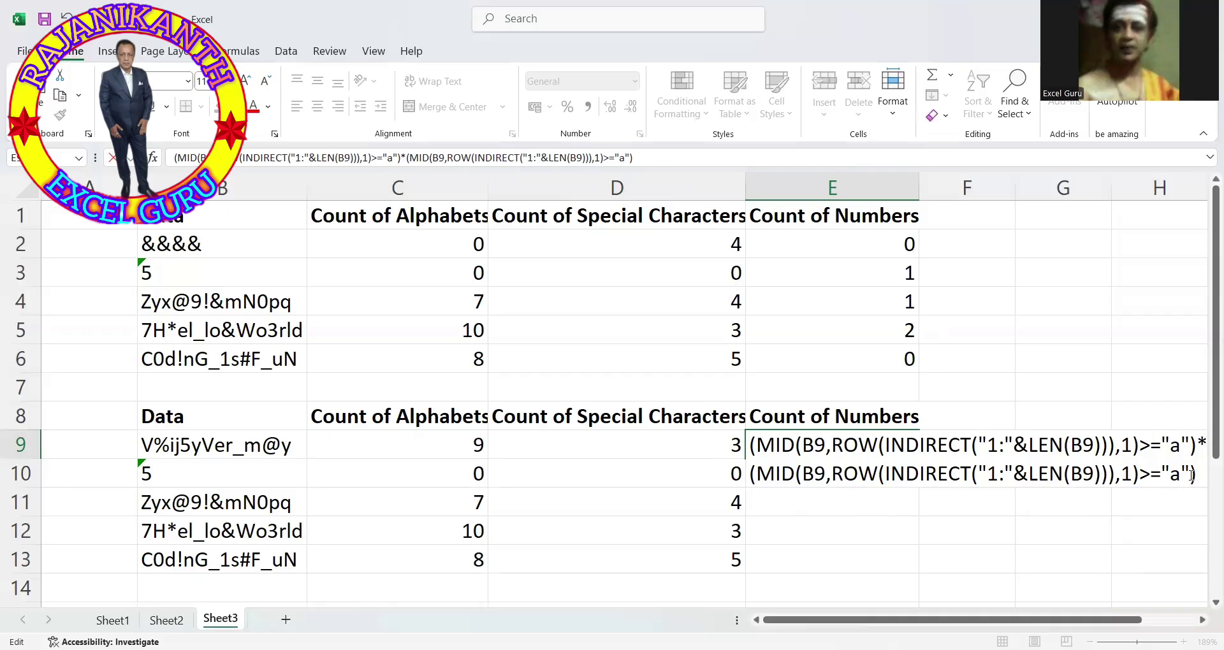
Change the comparison in the second MID expression of E9 to >="1", keeping the multiplication sign between both expressions
key("BackSpace")
key("BackSpace")
key("BackSpace")
key("BackSpace")
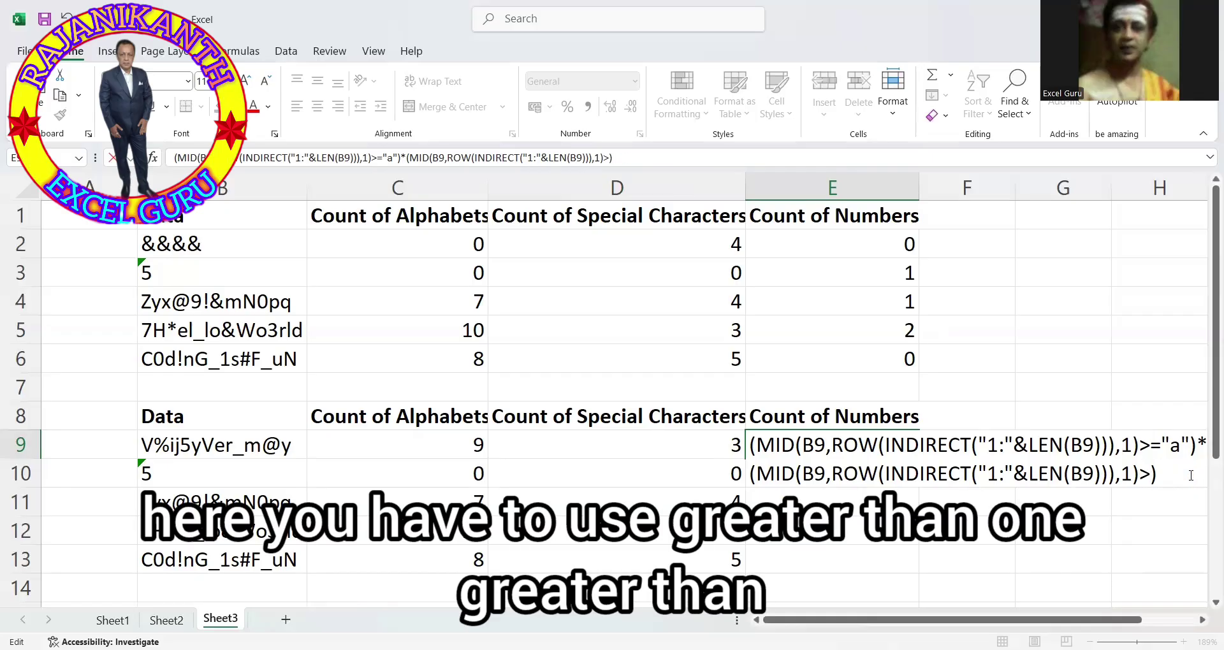
type("=")
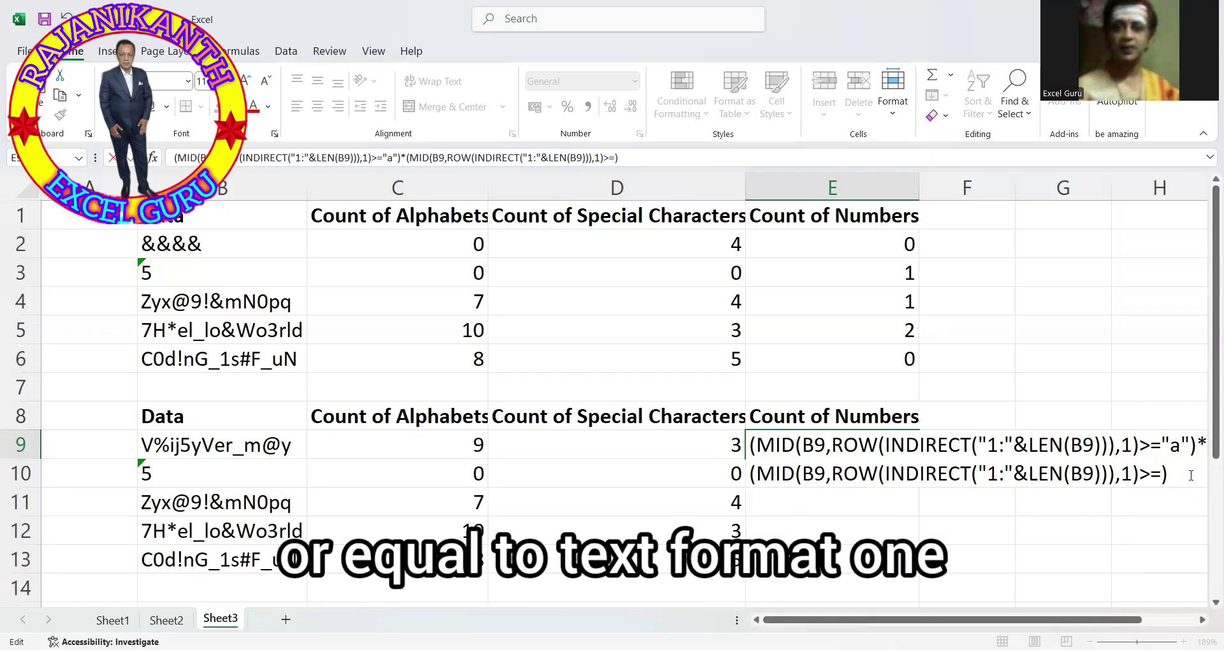
type("\"1\"")
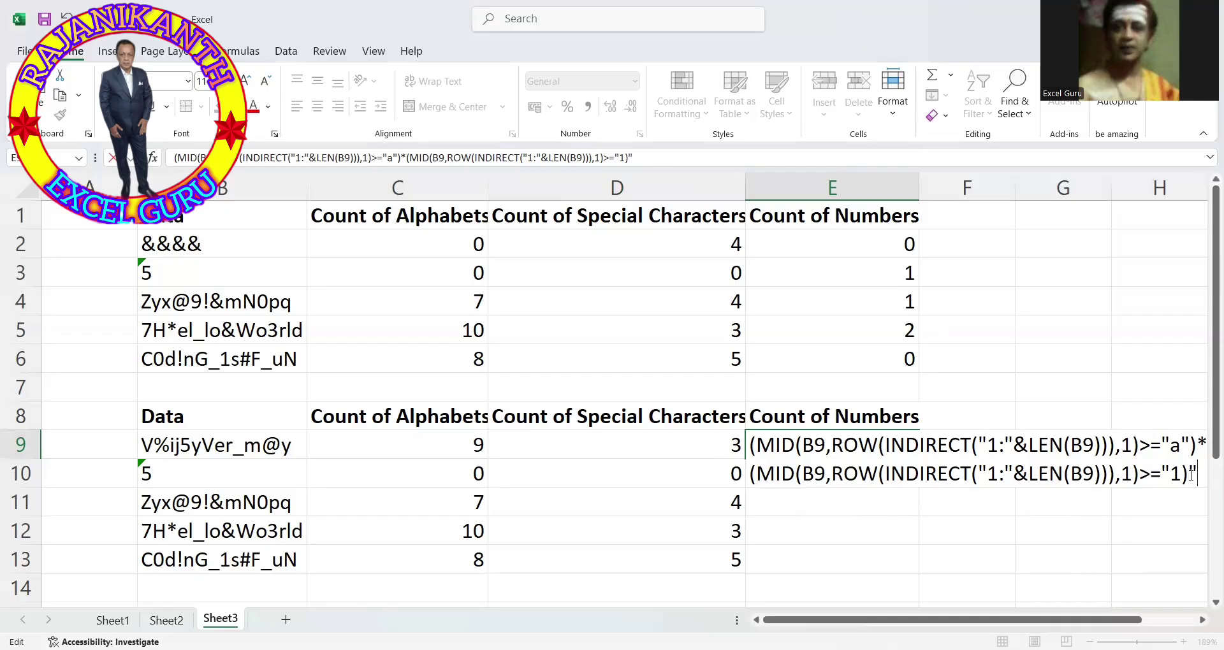
key("BackSpace")
key("BackSpace")
type("\")")
key("BackSpace")
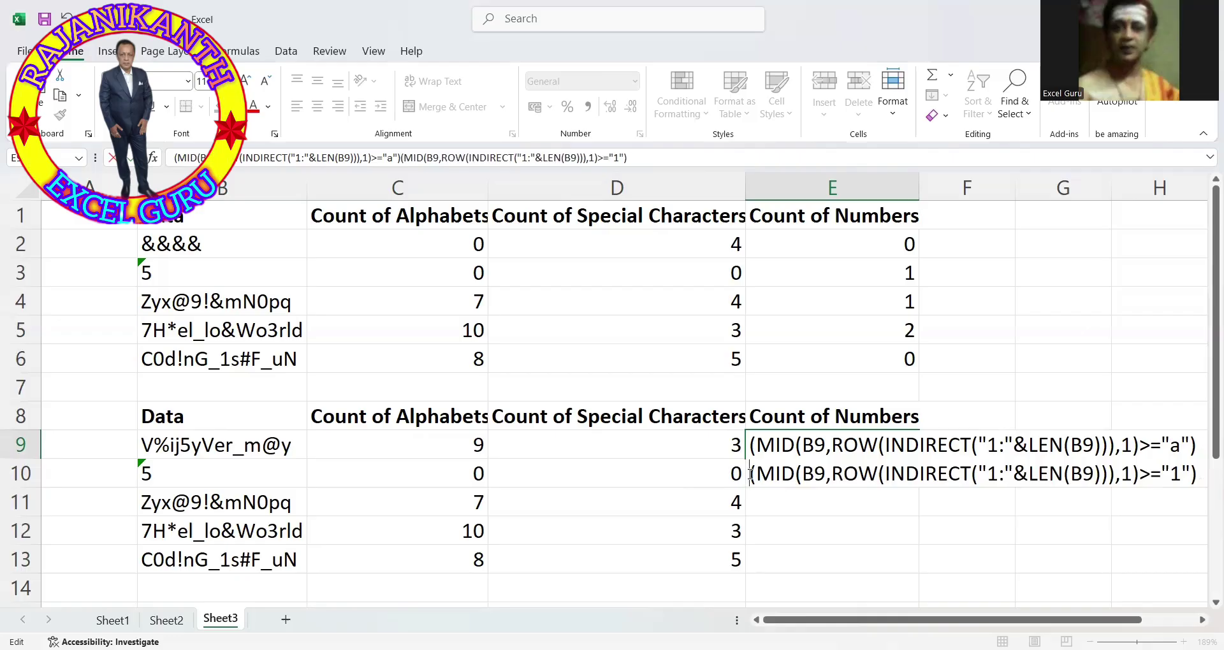
type("*")
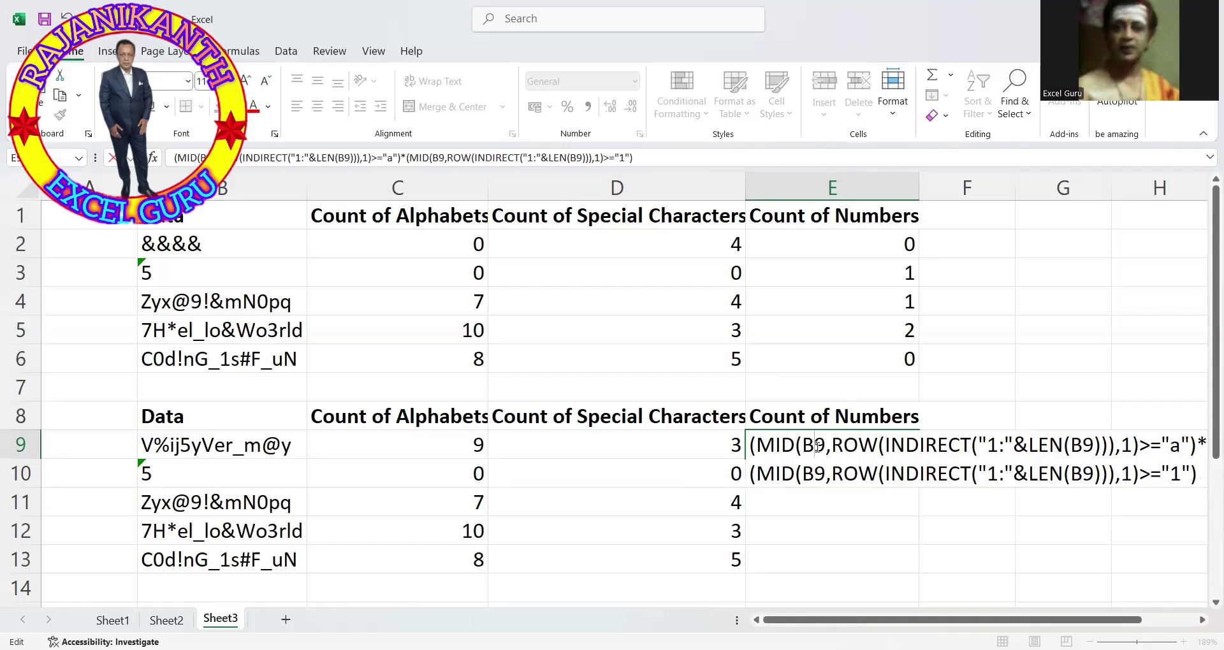
Remove the parenthesis before the first MID in E9 and put an equals sign at the start of the formula
left_click(756, 447)
key("BackSpace")
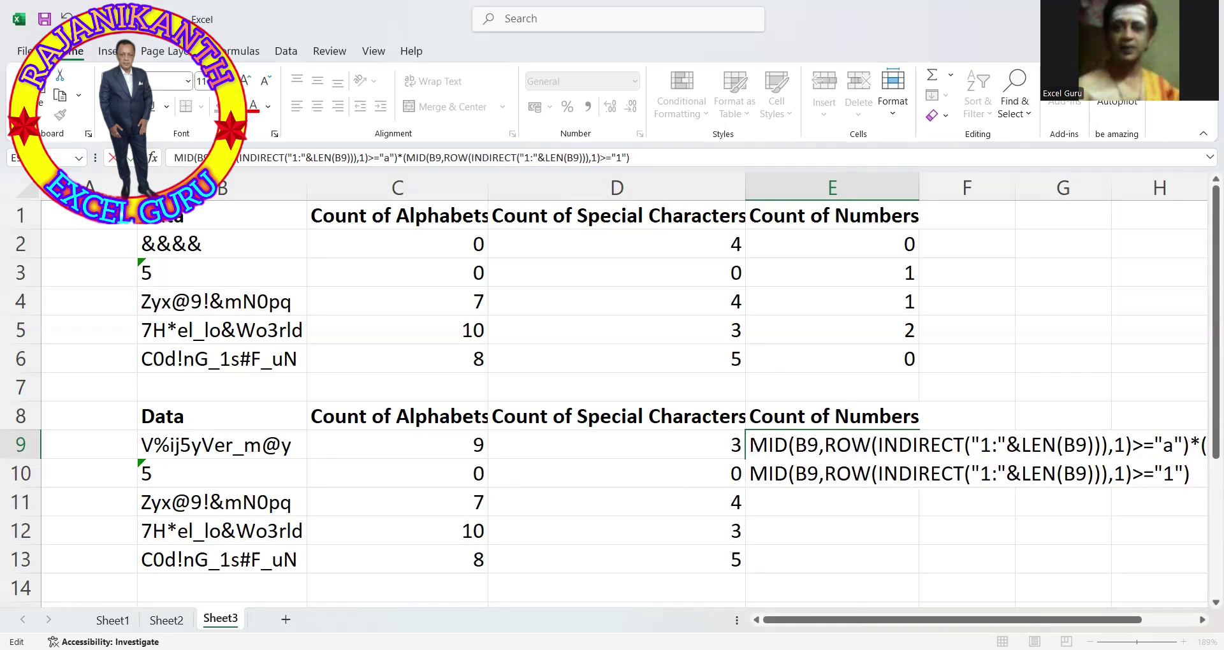
left_click(1200, 621)
left_click(1201, 621)
left_click(1201, 621)
left_click(1200, 620)
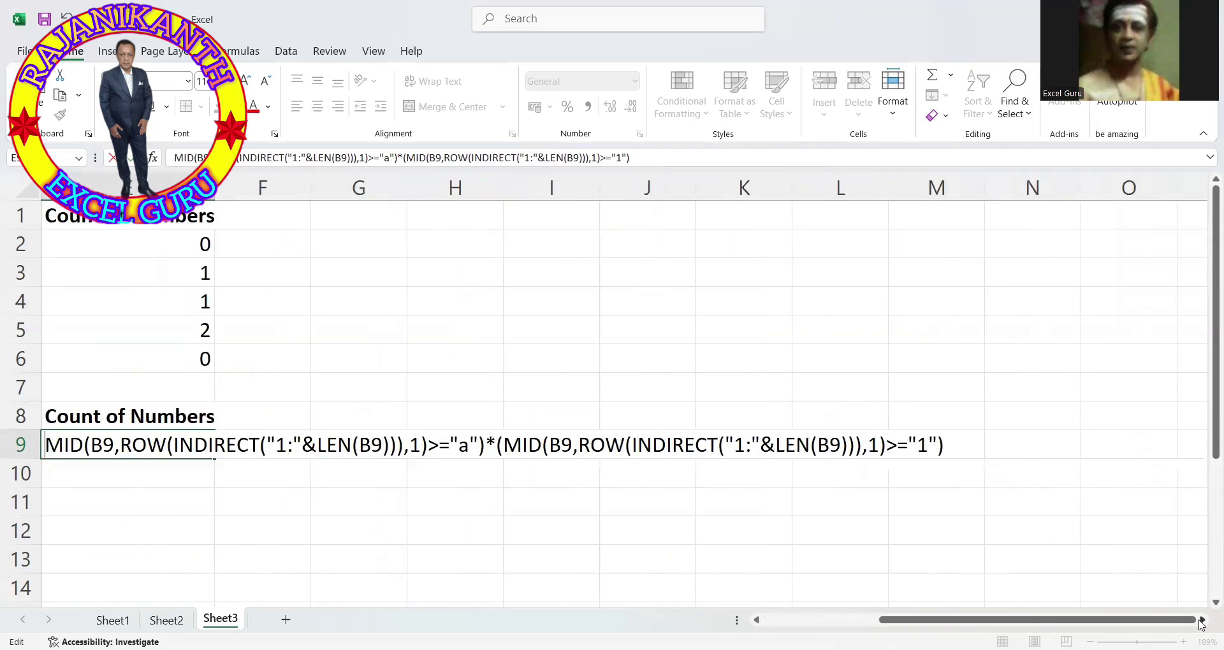
left_click(1201, 620)
left_click(757, 620)
left_click(757, 620)
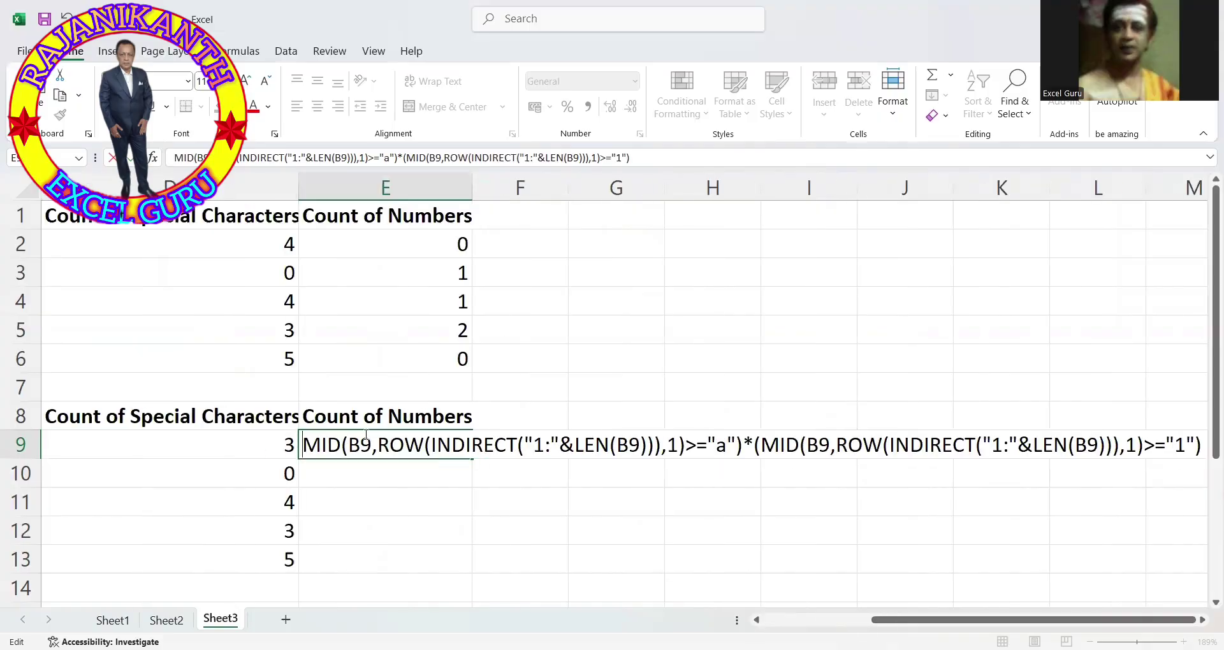
left_click(302, 445)
type("=")
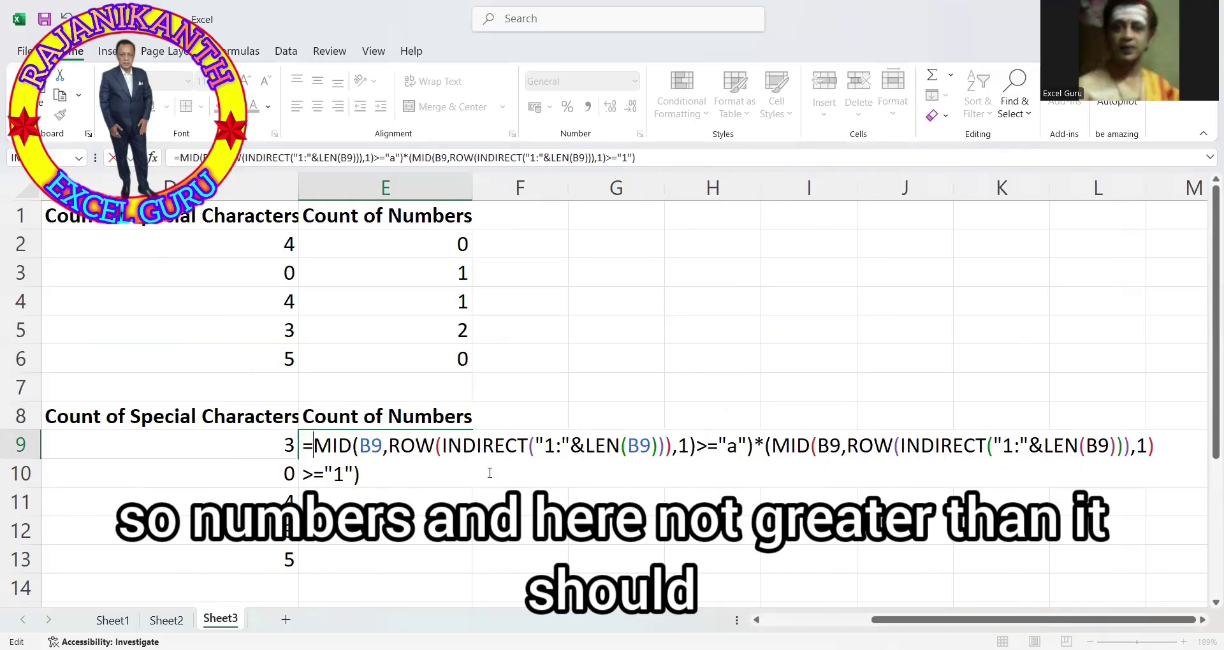
Change the comparison in the first MID expression of E9 to <"a" and try to enter the formula
left_click(719, 445)
key("BackSpace")
key("BackSpace")
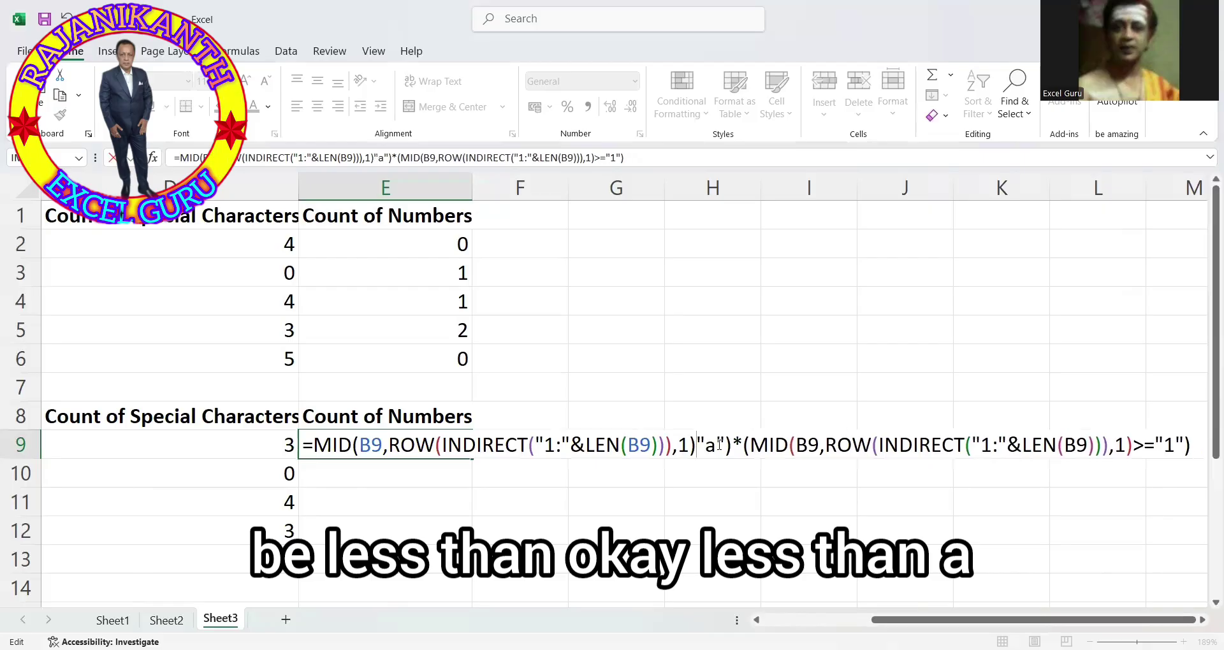
type("<")
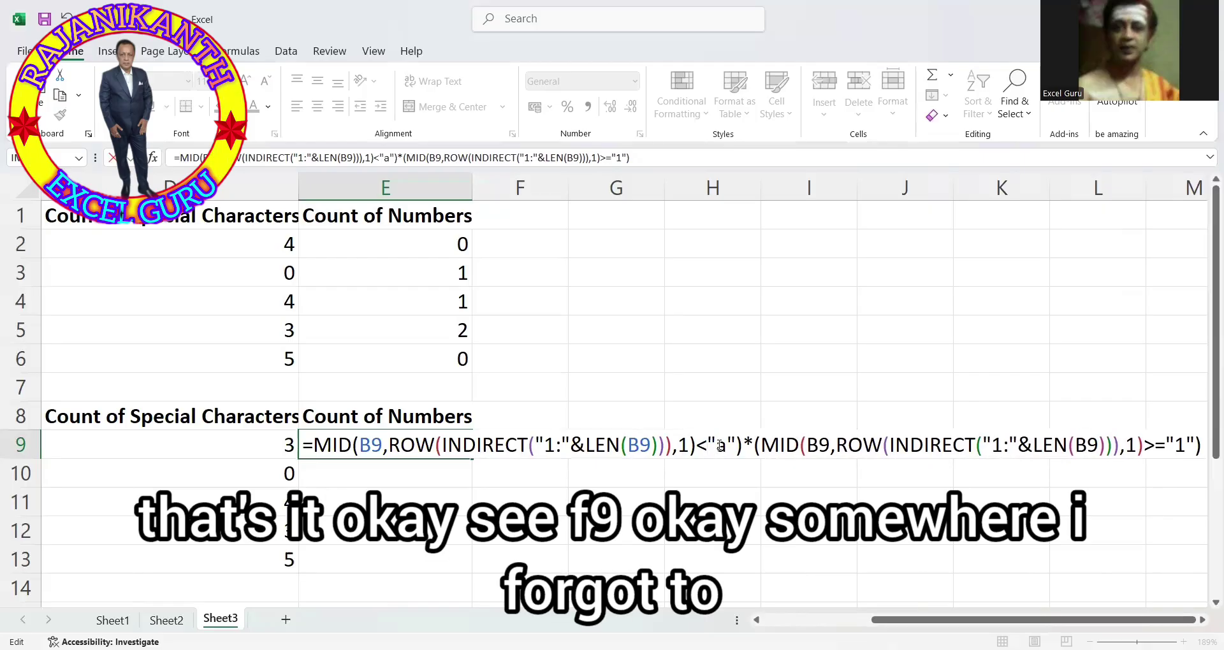
key("Return")
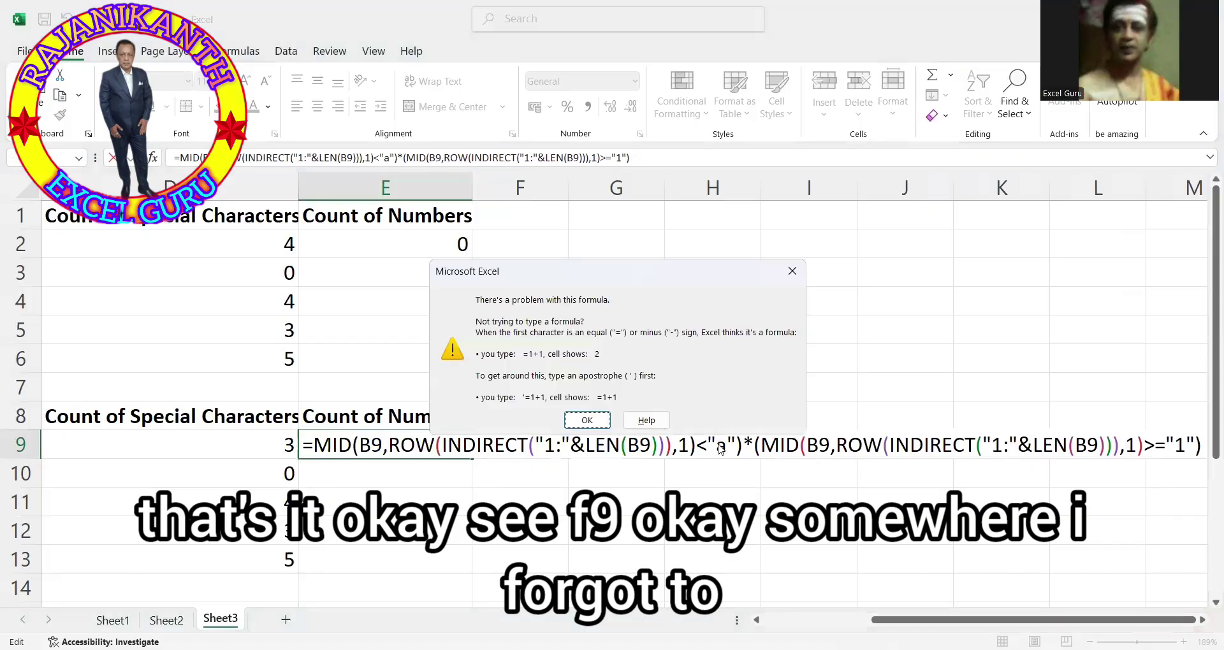
key("Return")
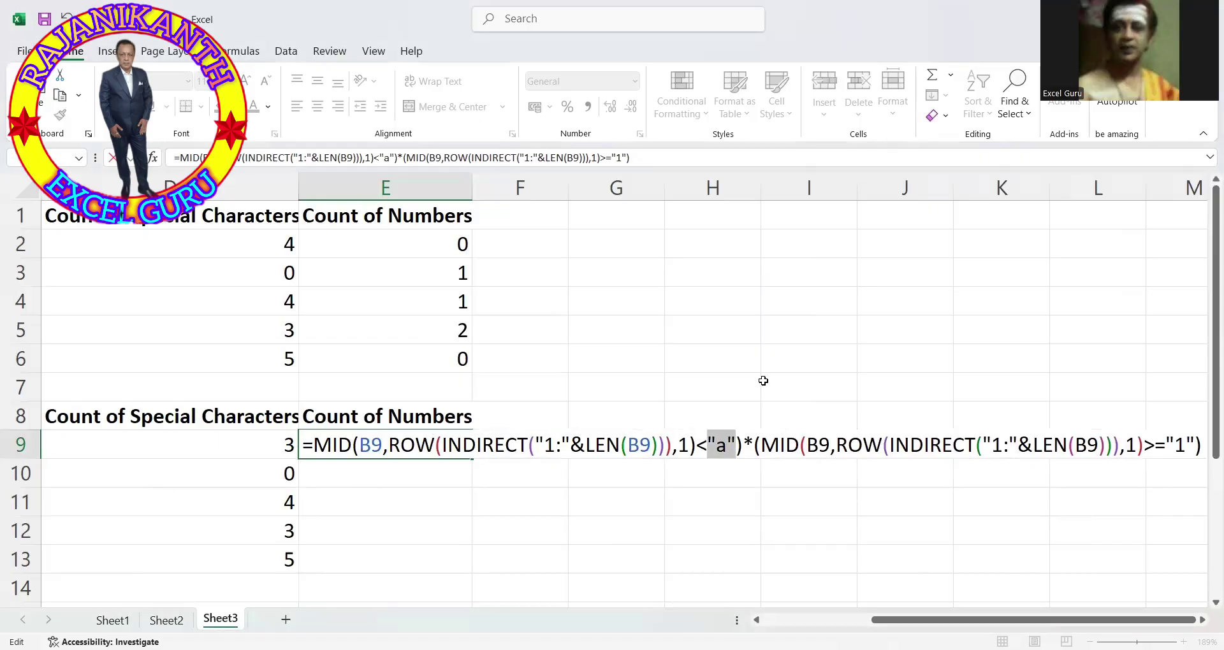
Add the missing parentheses around the first MID comparison and the whole E9 product, and preview the evaluated array before restoring the formula
left_click(315, 444)
type("(")
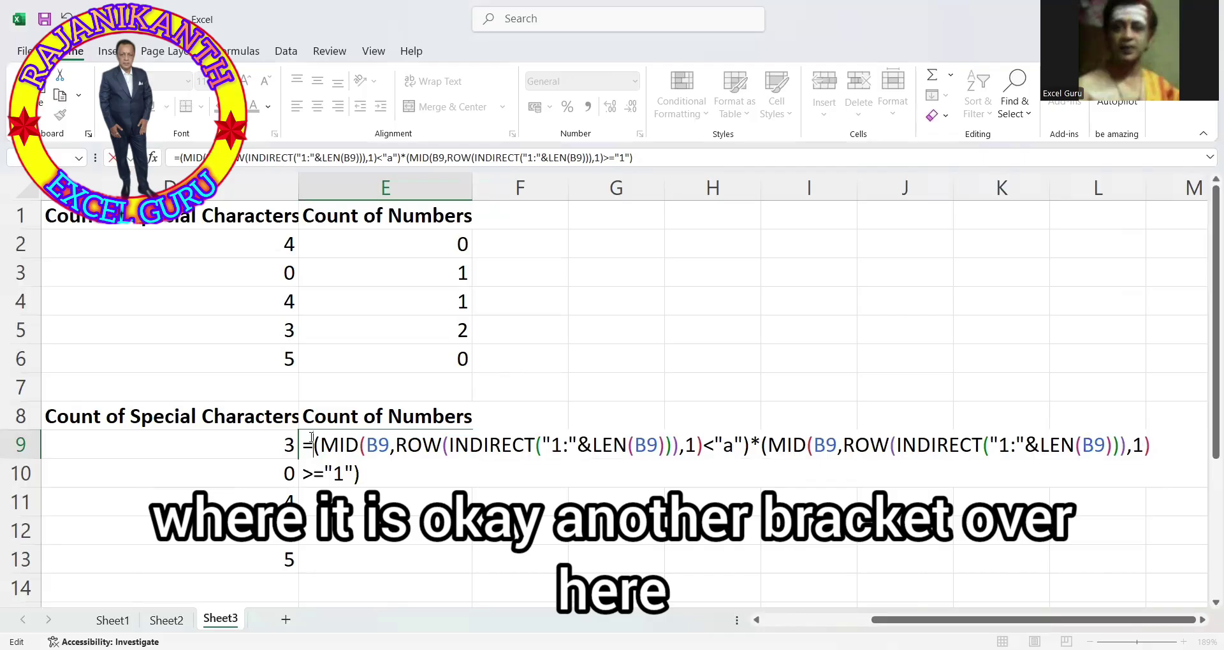
type("(B9")
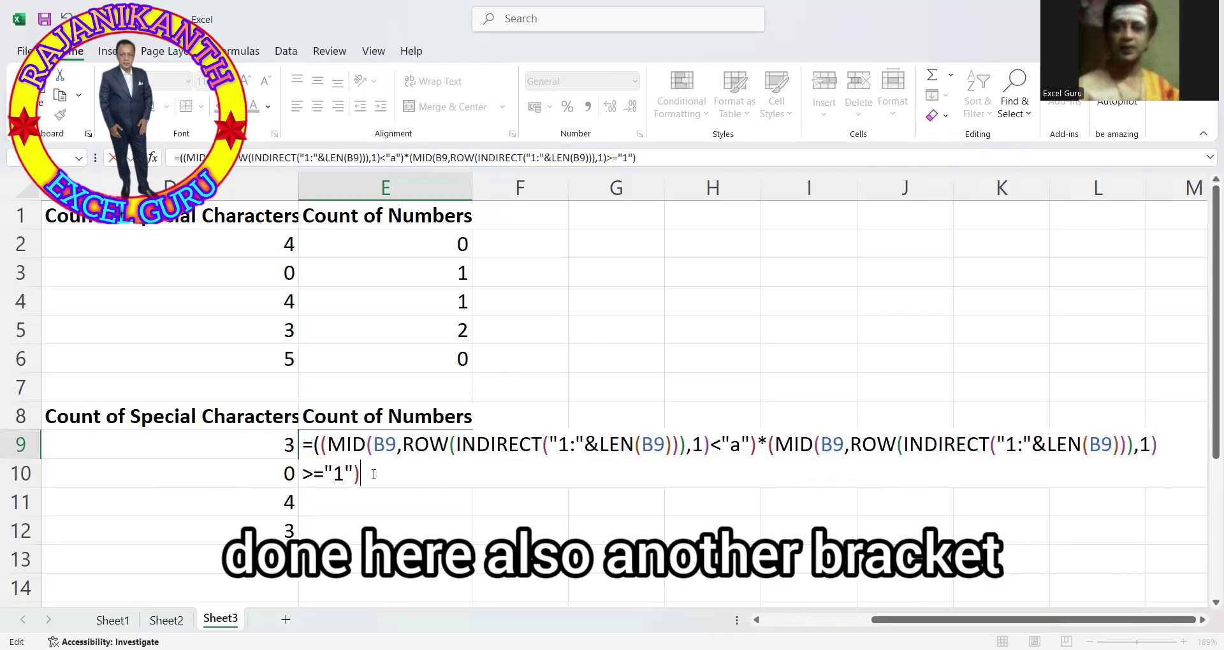
type(")")
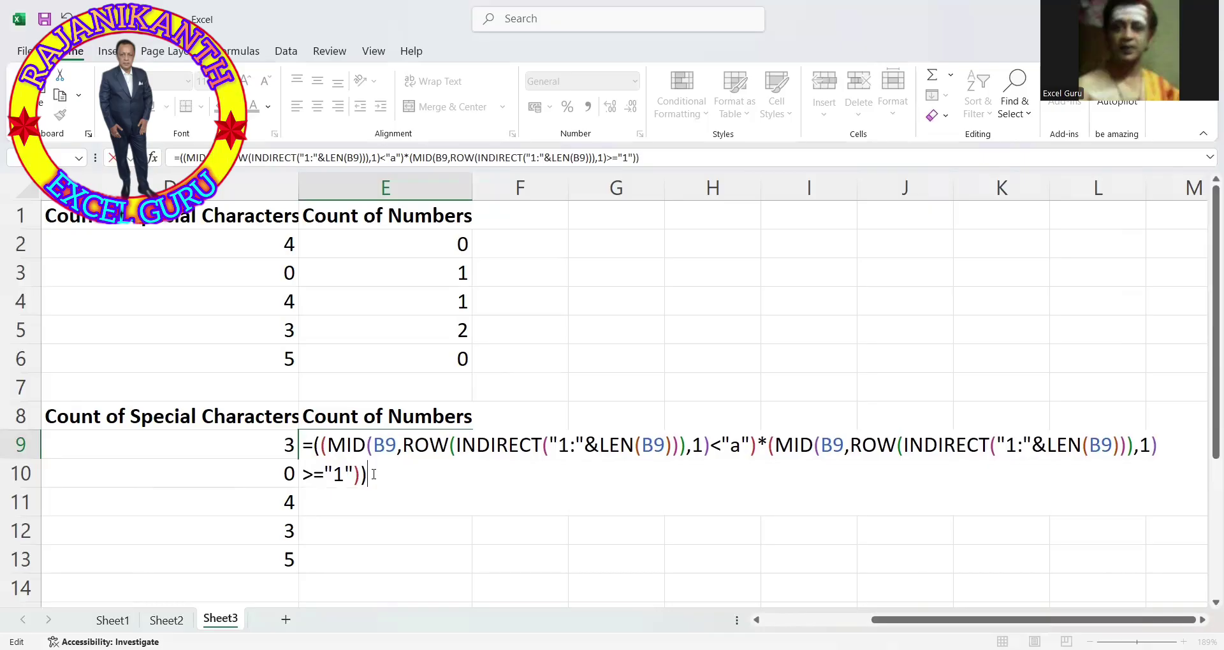
key("F9")
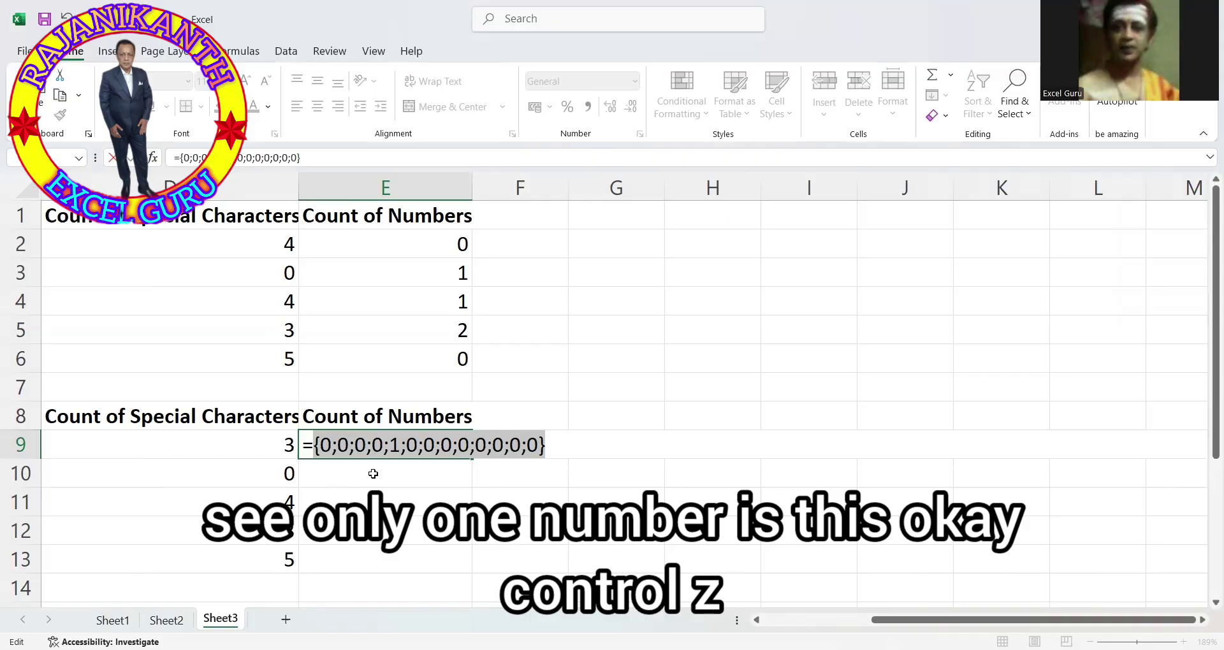
key("ctrl+z")
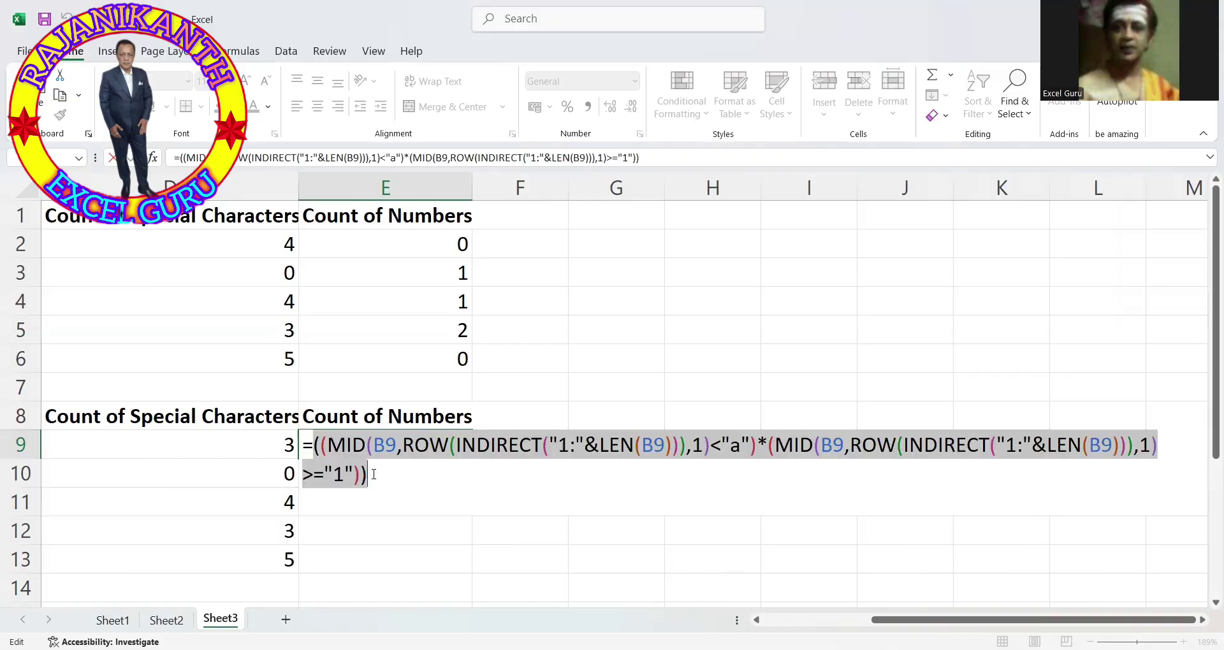
Wrap the whole E9 product in SUMPRODUCT and enter the finished number count formula
left_click(314, 437)
type("s")
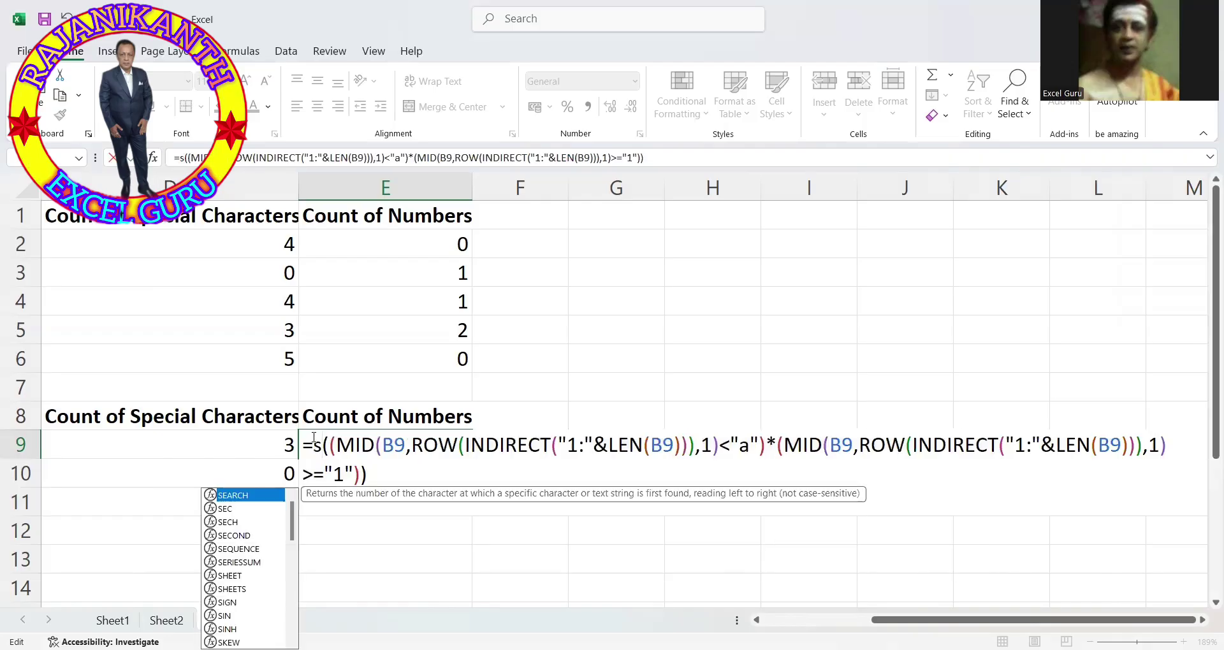
type("umpr")
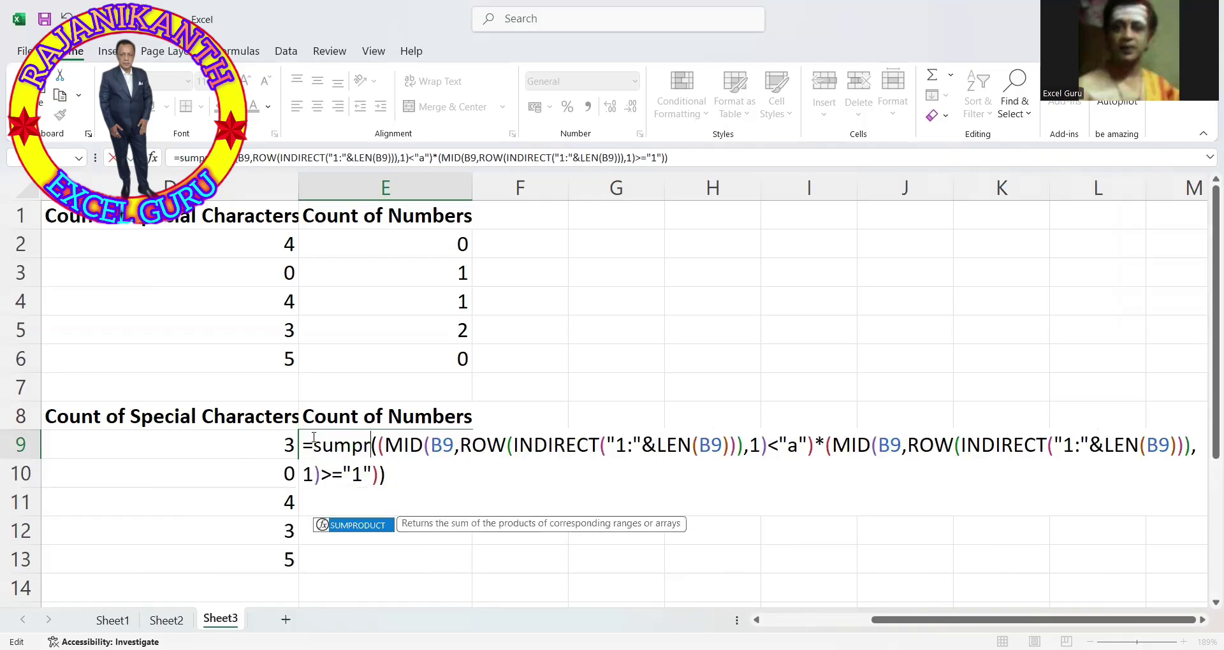
key("Tab")
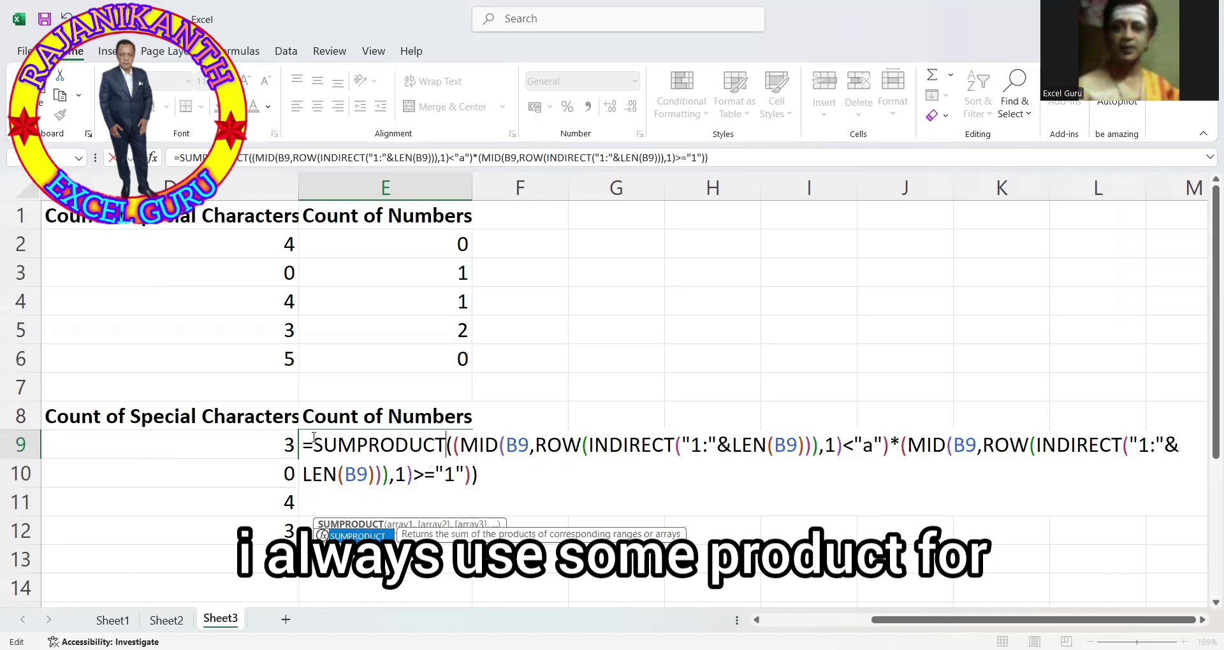
type("(")
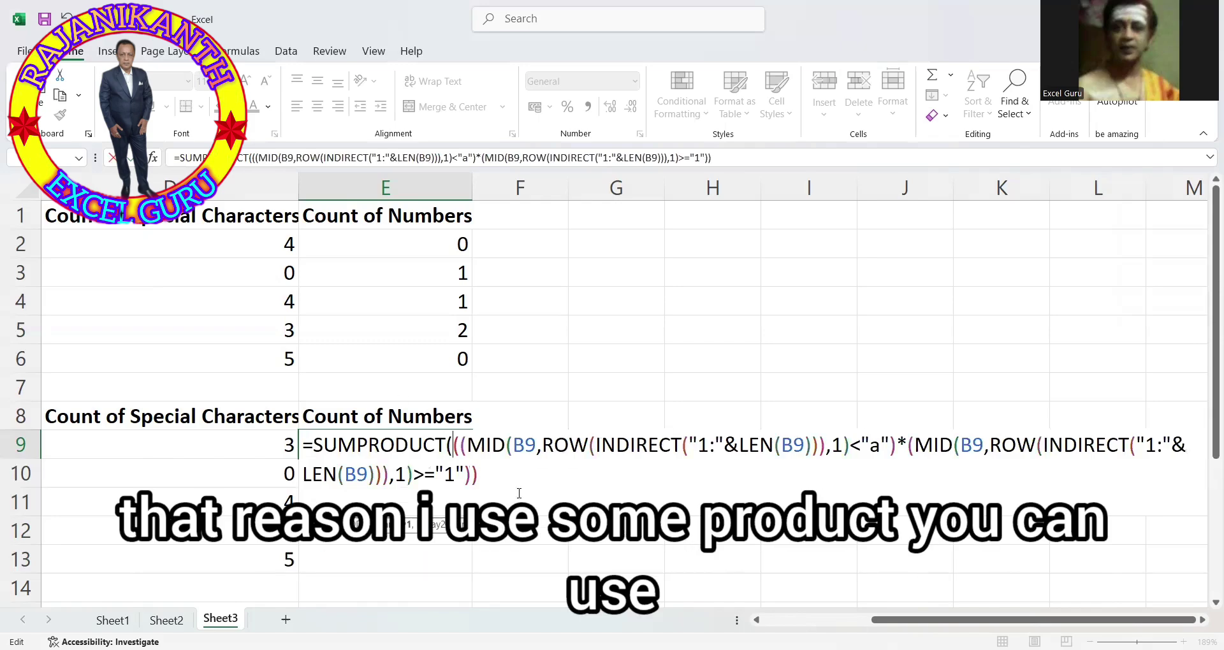
left_click(509, 480)
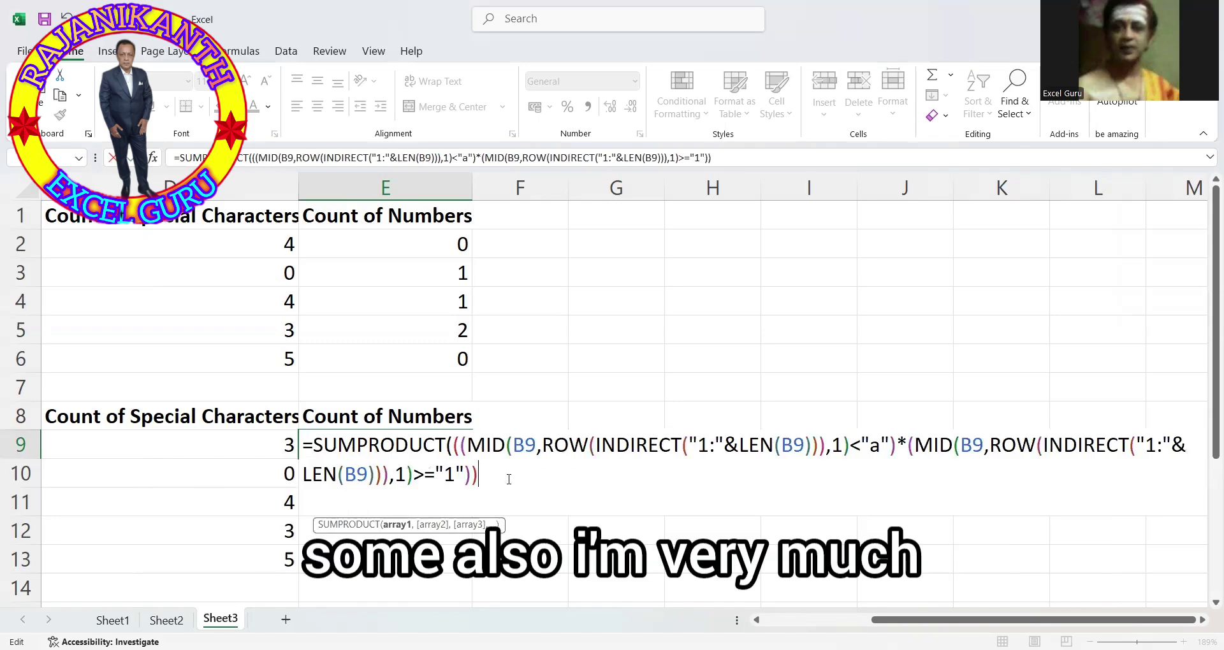
type(")")
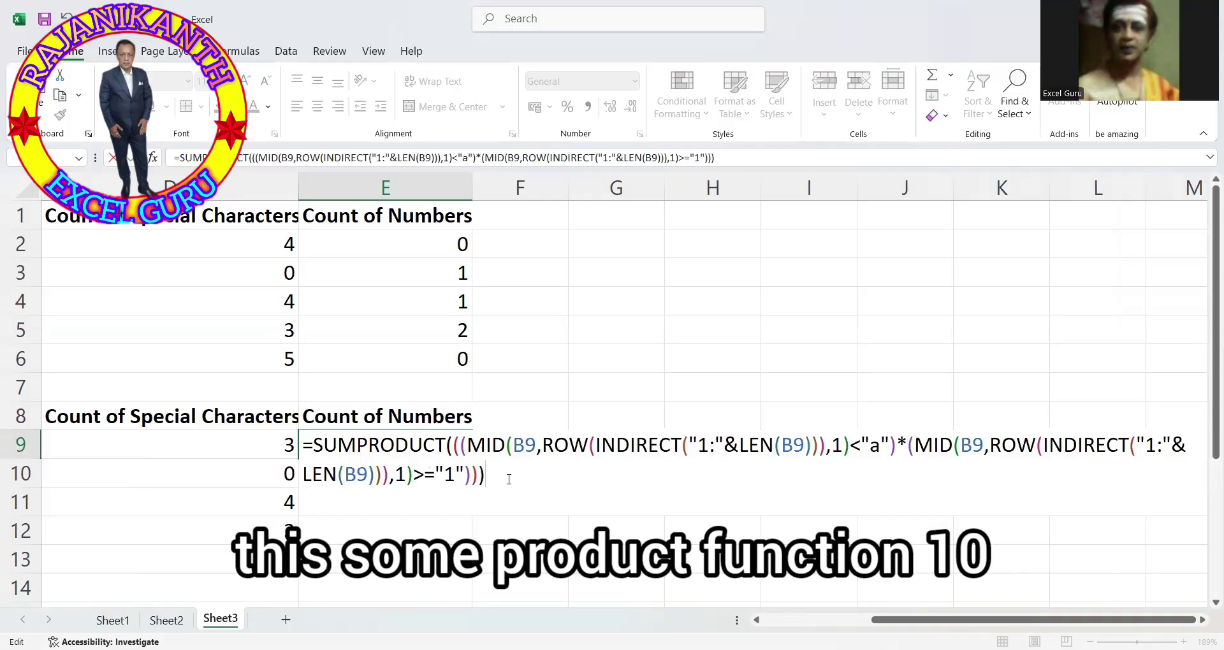
key("Return")
key("Up")
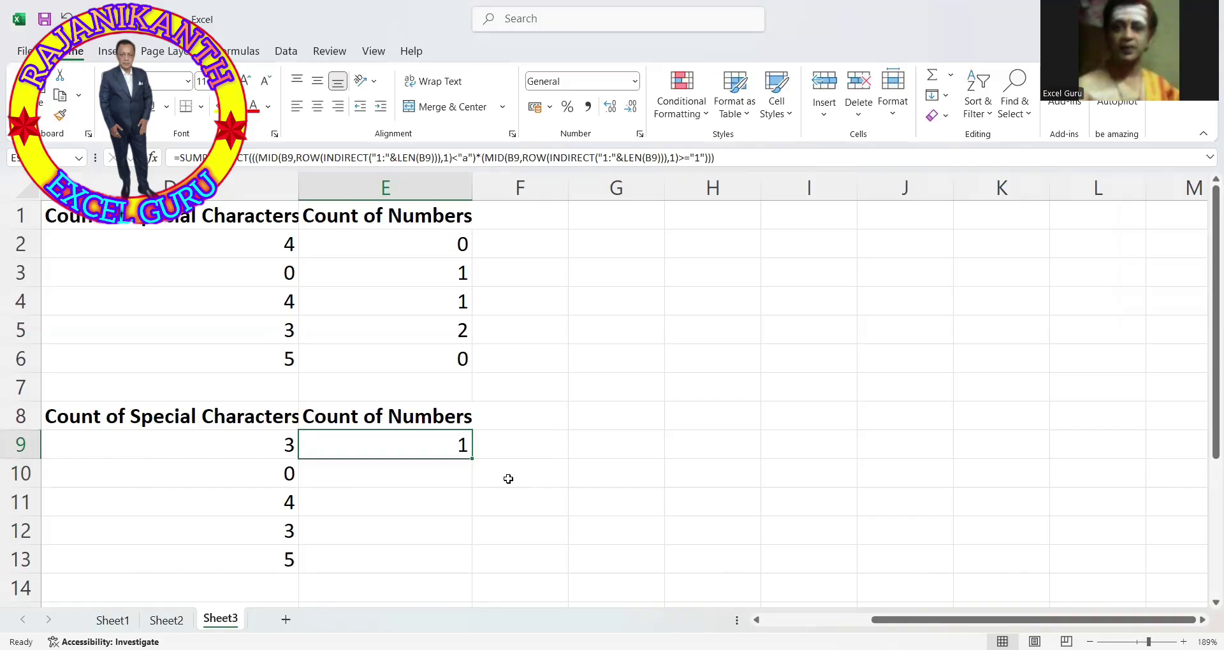
Fill the number count formula from E9 down through E13
key("shift+Down")
key("shift+Down")
key("shift+Down")
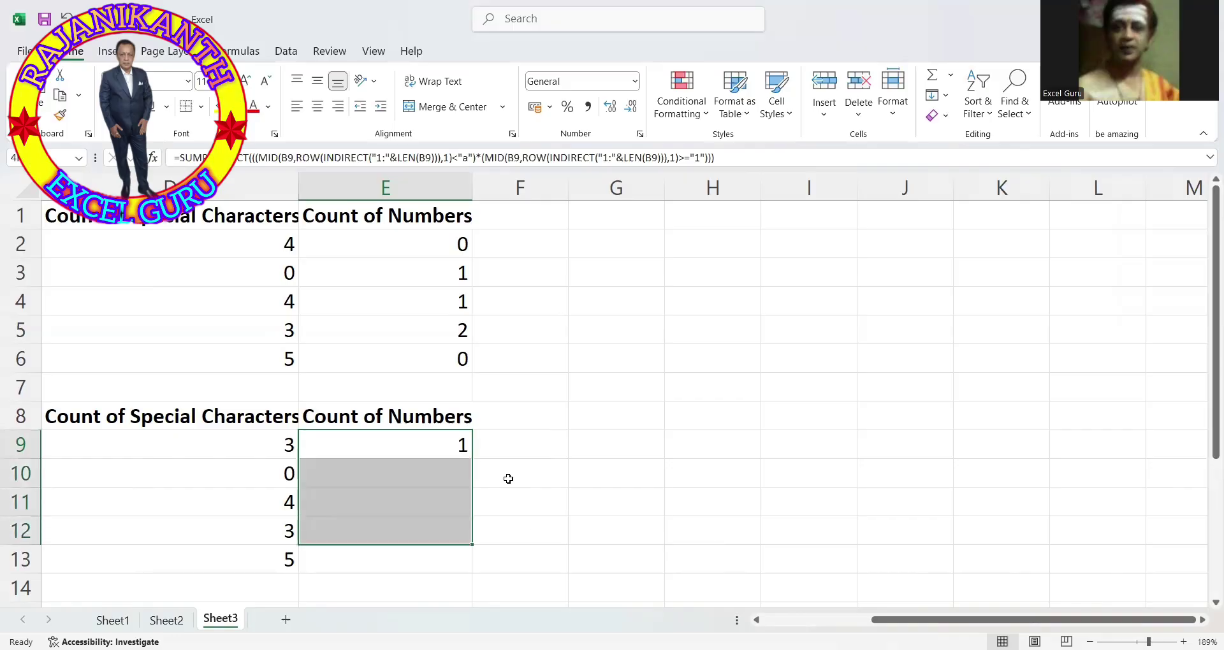
key("shift+Down")
key("ctrl+d")
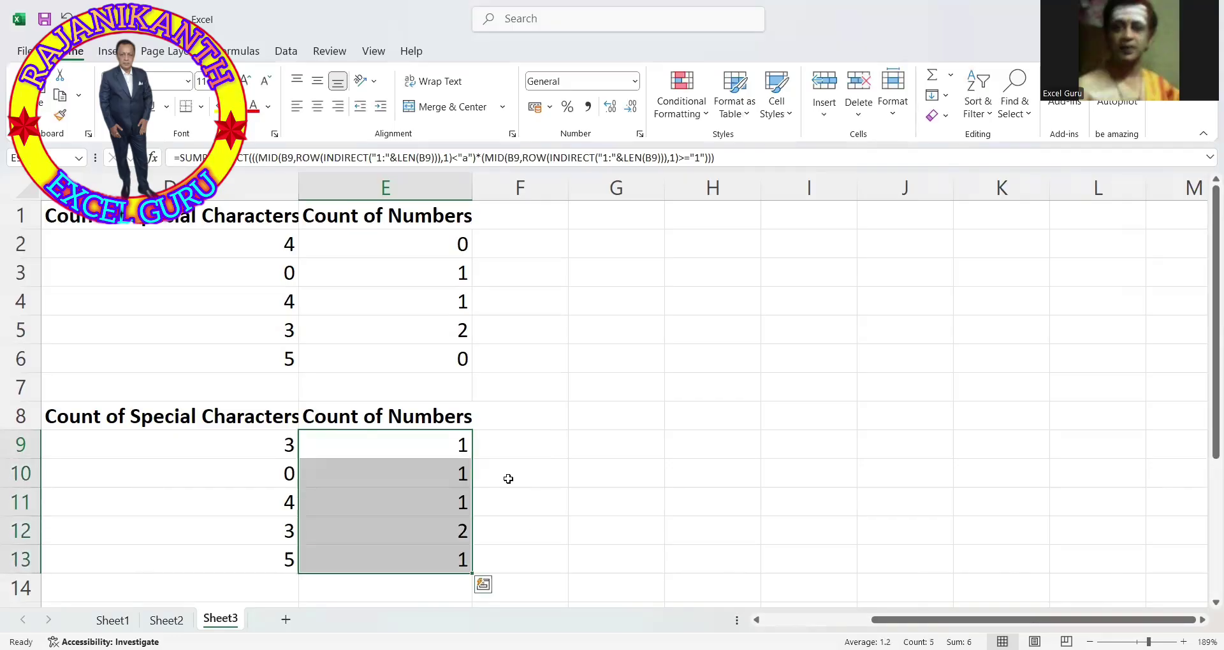
left_click(757, 621)
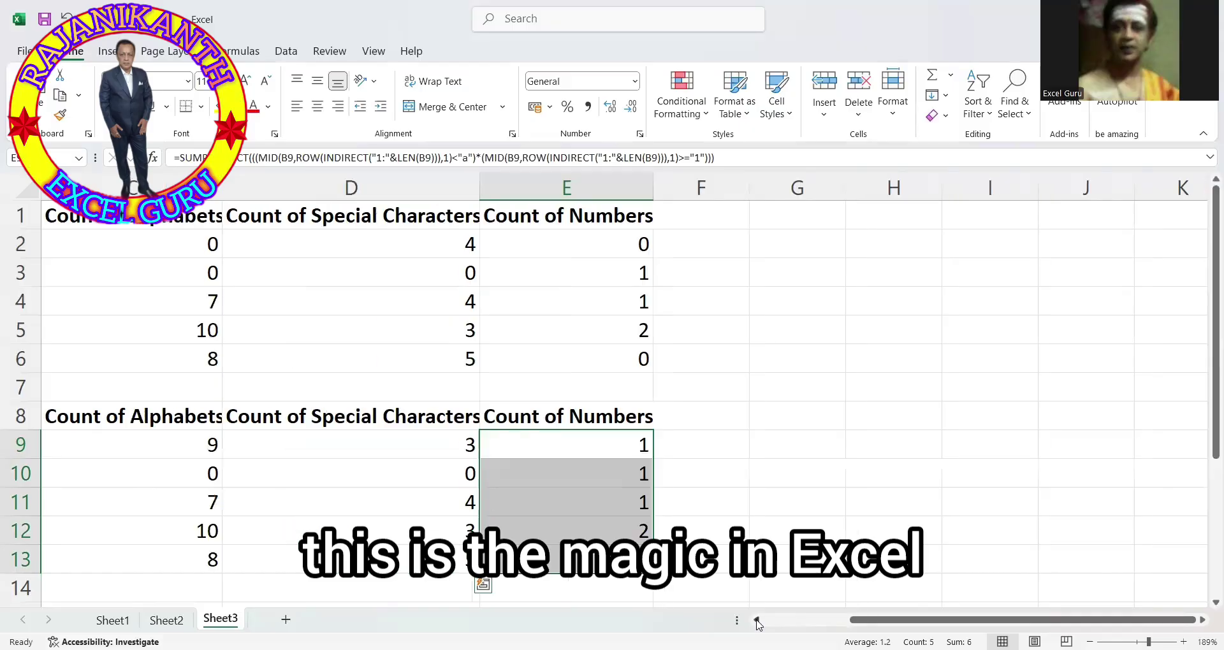
left_click(757, 620)
left_click(757, 620)
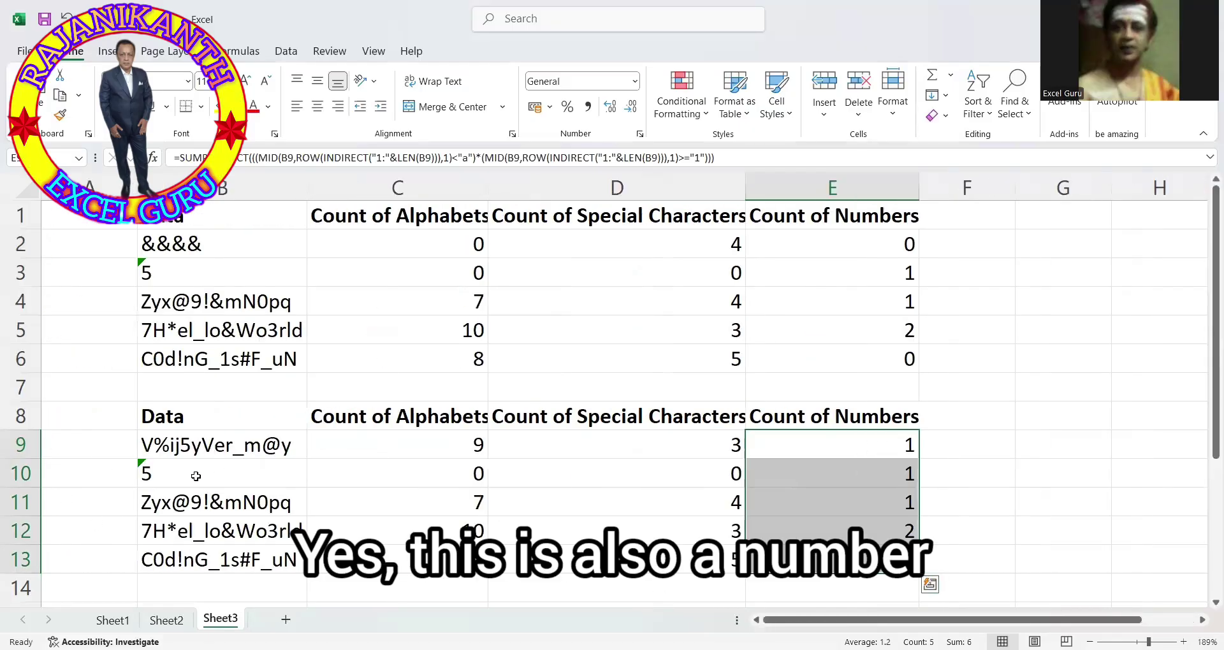